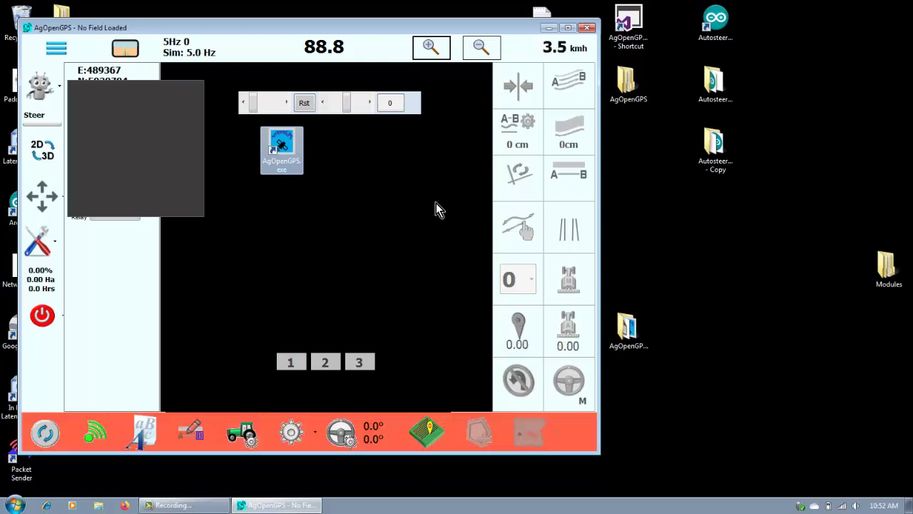
Step: Maximize the simulator window, move the simulator controls to the lower left, and shift the overview box
{"action": "left_click", "coordinate": [563, 30]}
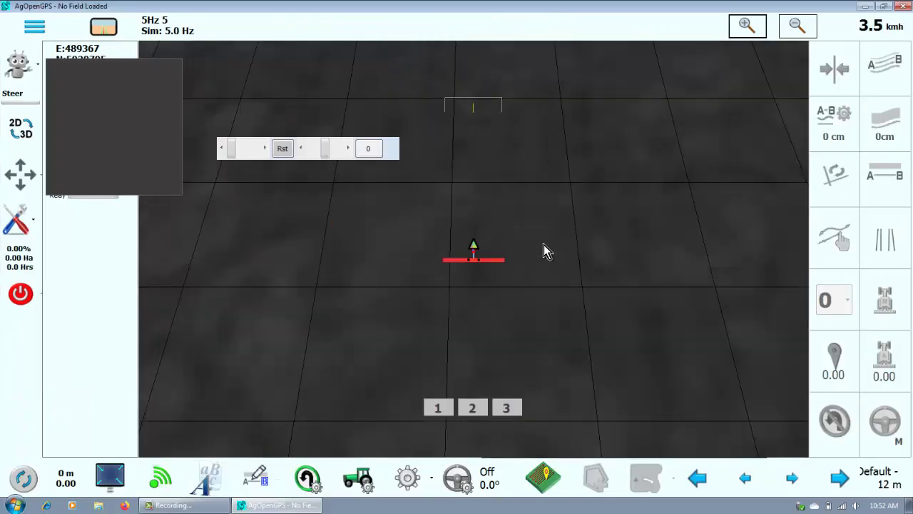
{"action": "left_click_drag", "start_coordinate": [393, 152], "coordinate": [329, 430]}
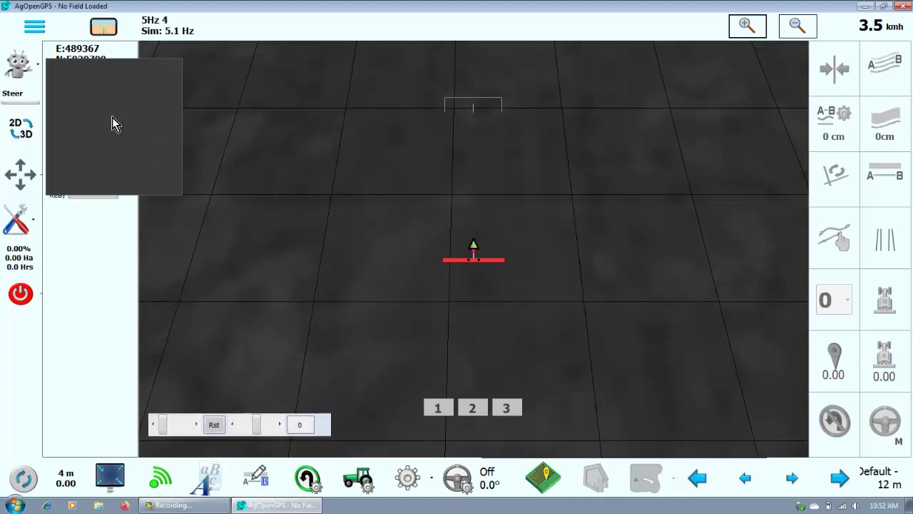
{"action": "left_click_drag", "start_coordinate": [112, 117], "coordinate": [260, 127]}
Step: Hide the GPS position readouts and shrink the overview box into the top-left corner
{"action": "left_click", "coordinate": [270, 141]}
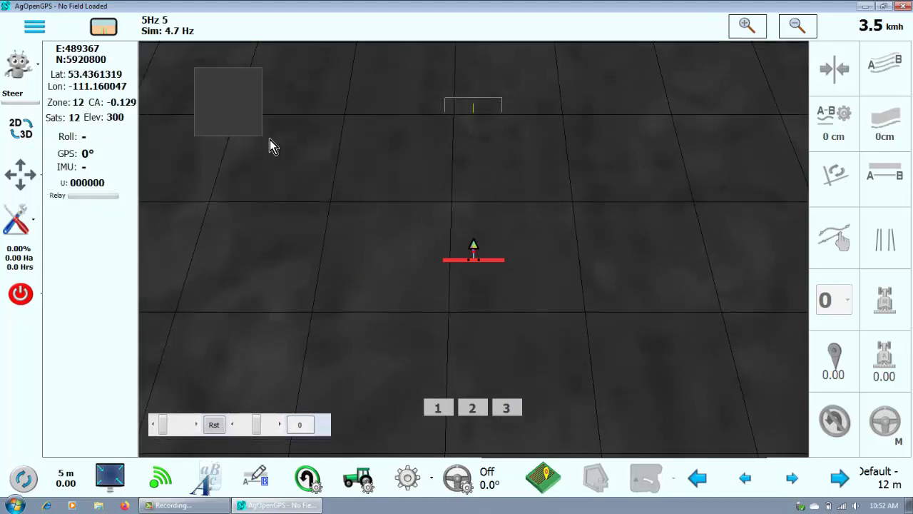
{"action": "left_click", "coordinate": [233, 108]}
{"action": "left_click", "coordinate": [258, 146]}
{"action": "left_click", "coordinate": [241, 149]}
{"action": "left_click", "coordinate": [32, 476]}
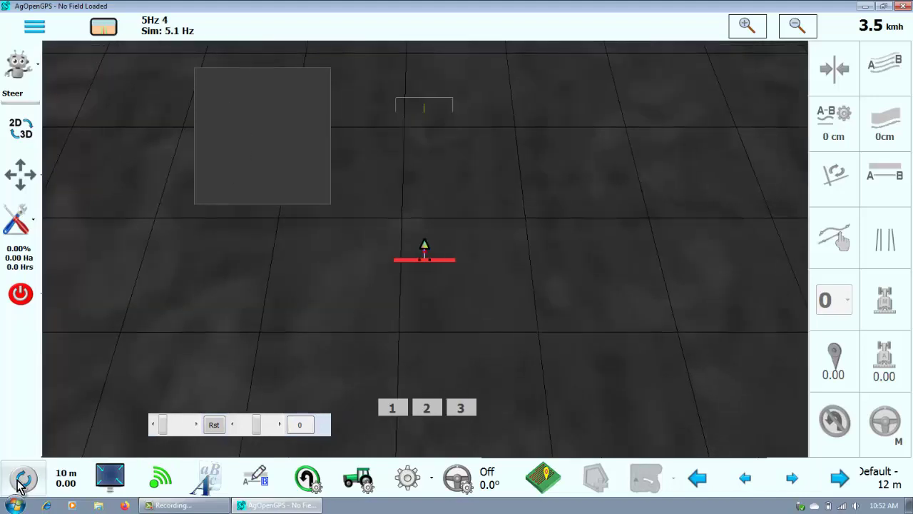
{"action": "left_click_drag", "start_coordinate": [257, 169], "coordinate": [122, 149]}
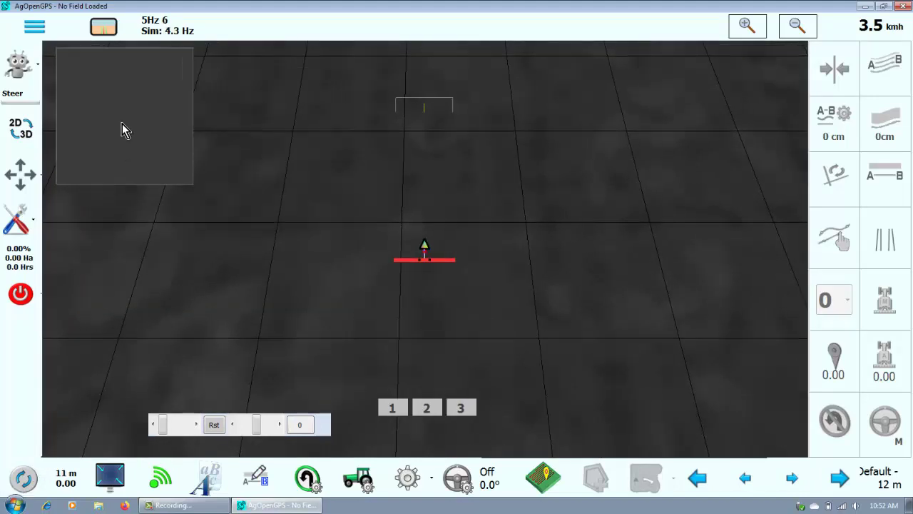
{"action": "left_click", "coordinate": [136, 125]}
{"action": "left_click_drag", "start_coordinate": [109, 93], "coordinate": [100, 89]}
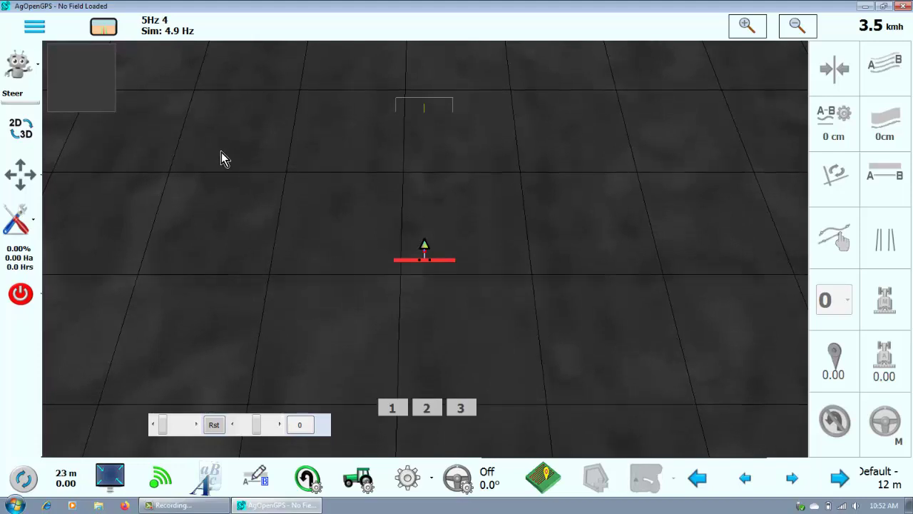
Step: Try the 3-D view mode, then return to the flat 2-D view
{"action": "left_click", "coordinate": [21, 129]}
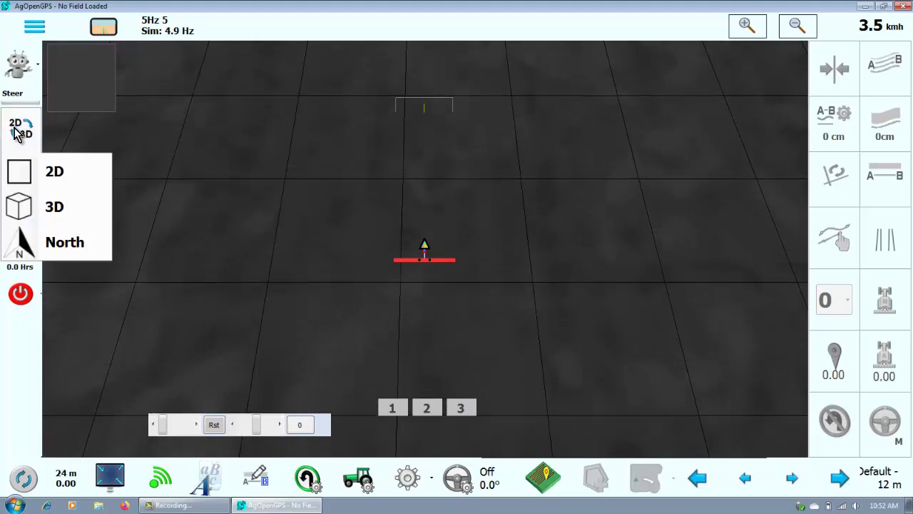
{"action": "left_click", "coordinate": [68, 206]}
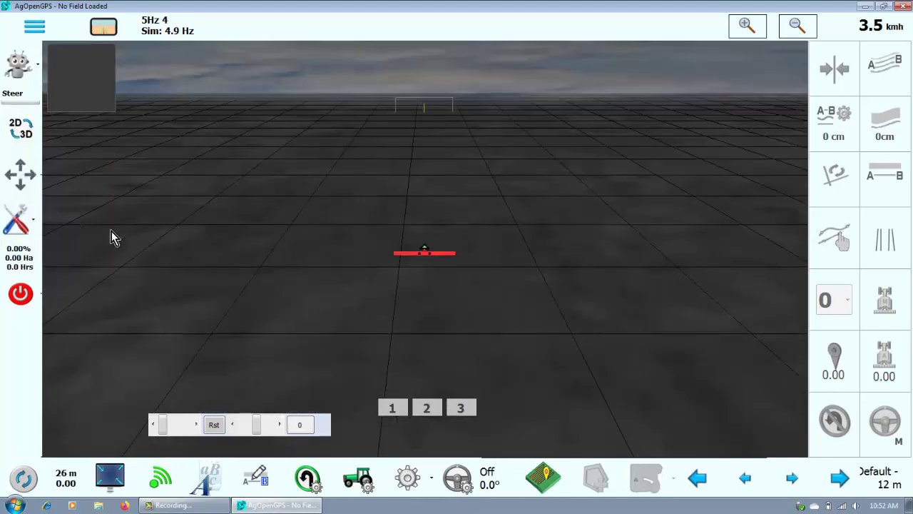
{"action": "left_click", "coordinate": [21, 129]}
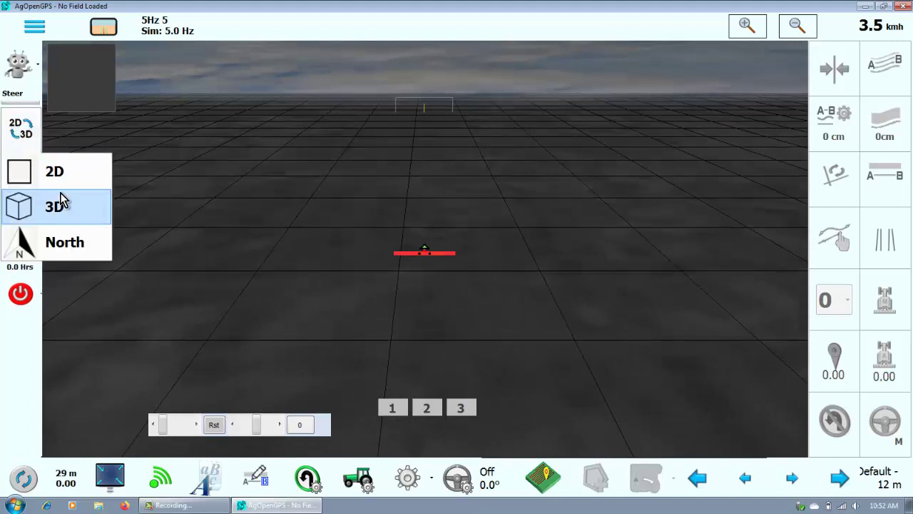
{"action": "left_click", "coordinate": [59, 185]}
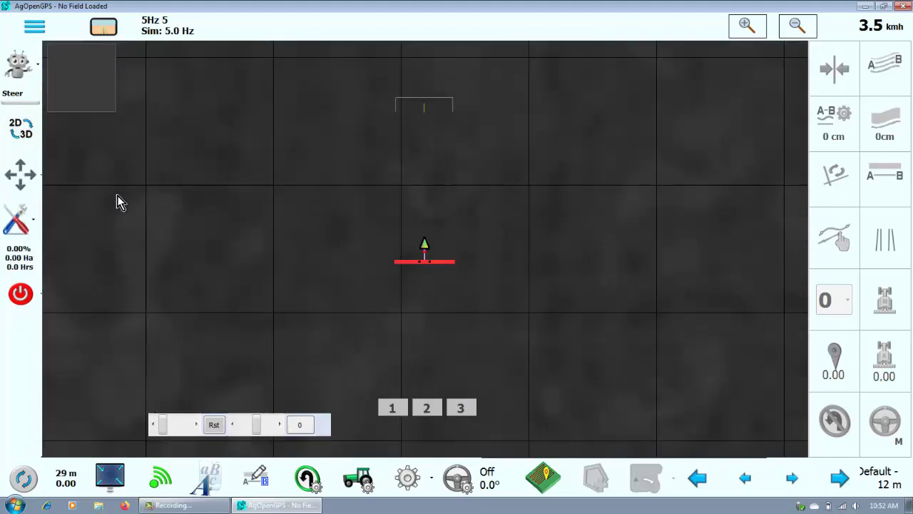
Step: Tilt the view with the pan controls into a low 3-D perspective toward the horizon
{"action": "left_click", "coordinate": [31, 179]}
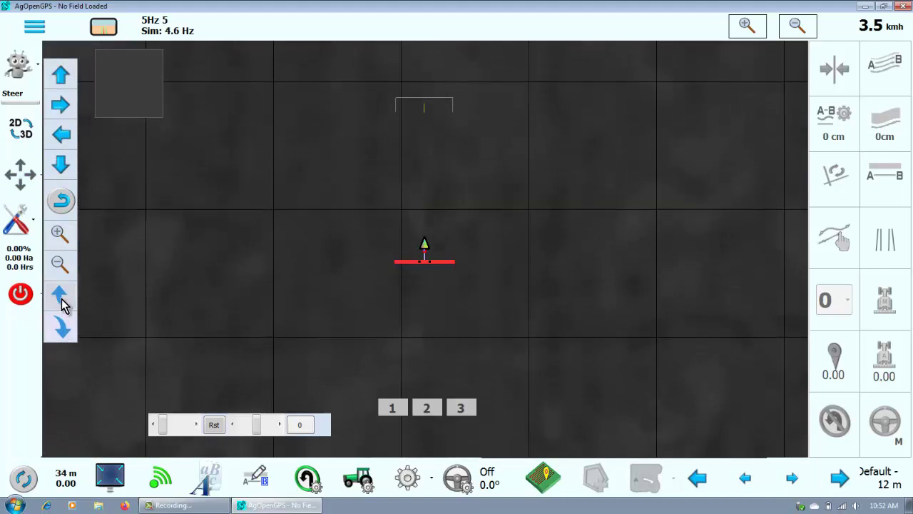
{"action": "left_click", "coordinate": [62, 328]}
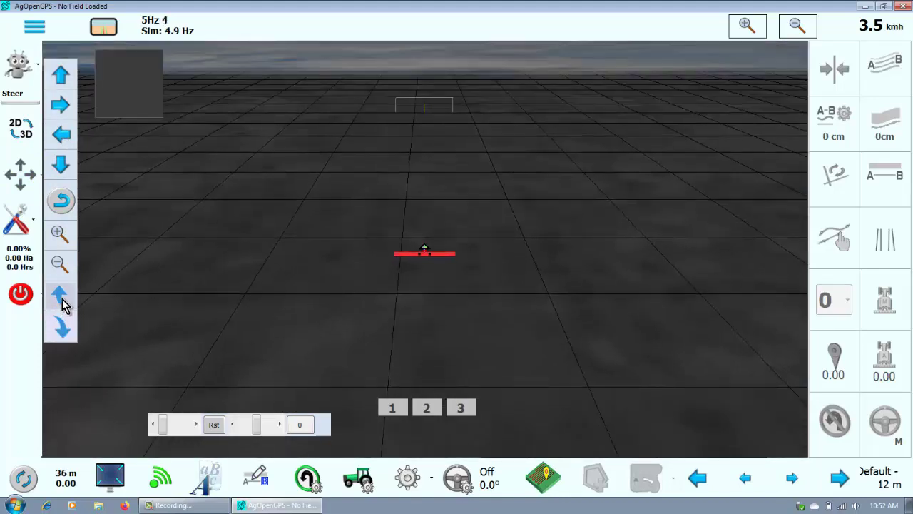
{"action": "left_click", "coordinate": [61, 294]}
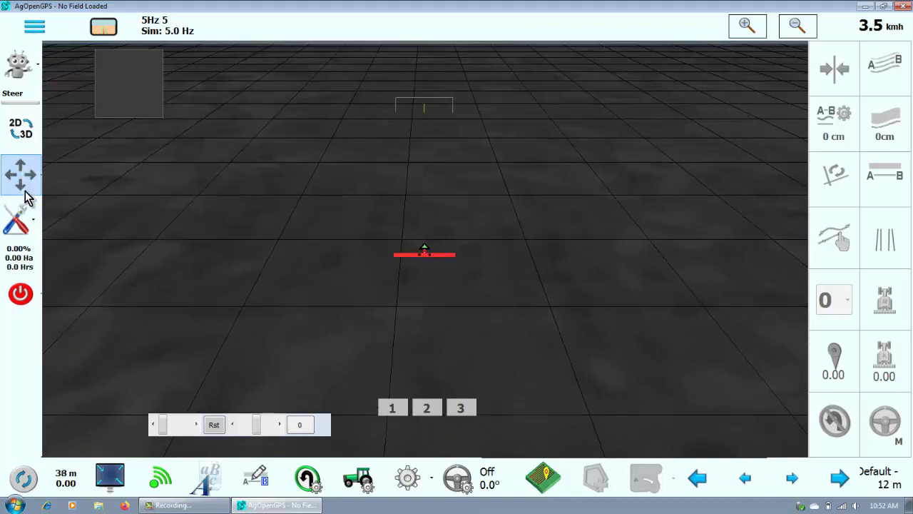
{"action": "left_click", "coordinate": [15, 219]}
{"action": "left_click", "coordinate": [271, 314]}
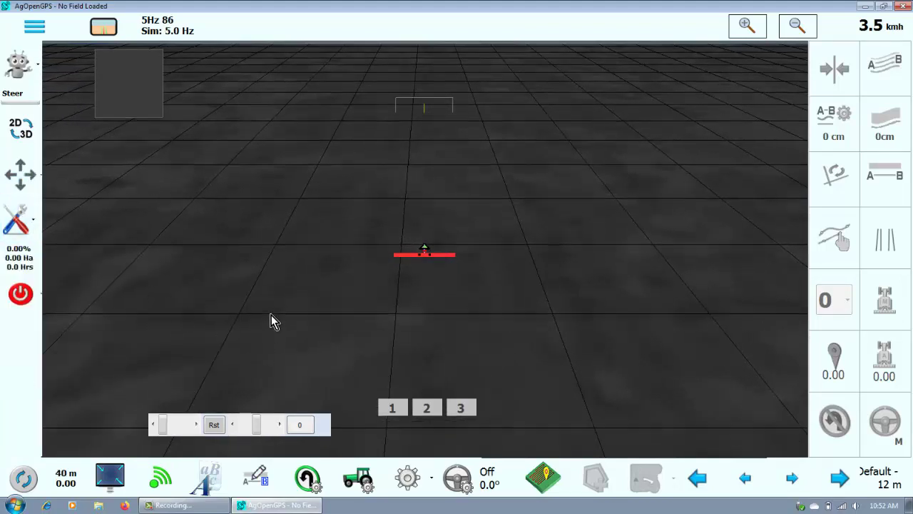
Step: Turn on Compass On under the display Options
{"action": "left_click", "coordinate": [104, 29]}
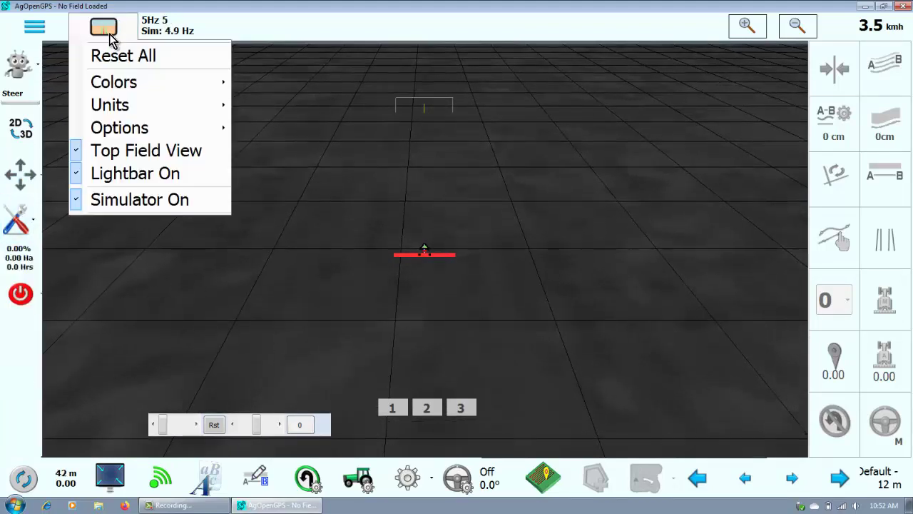
{"action": "mouse_move", "coordinate": [127, 129]}
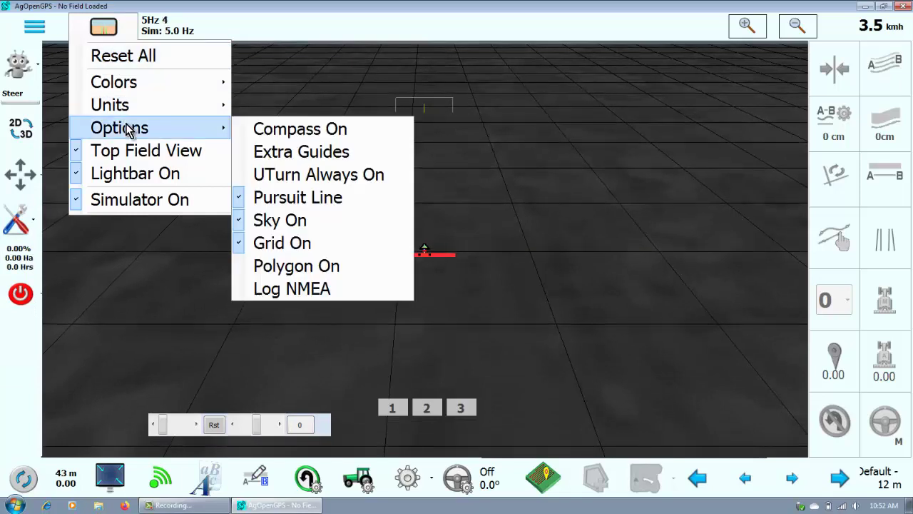
{"action": "left_click", "coordinate": [327, 129]}
Step: Toggle Top Field View off and back on, then close the display menu
{"action": "left_click", "coordinate": [124, 35]}
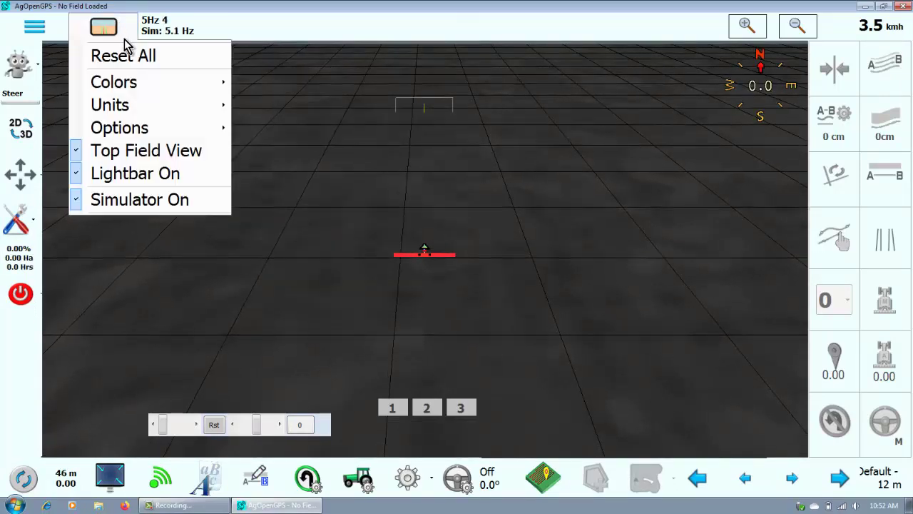
{"action": "left_click", "coordinate": [116, 153]}
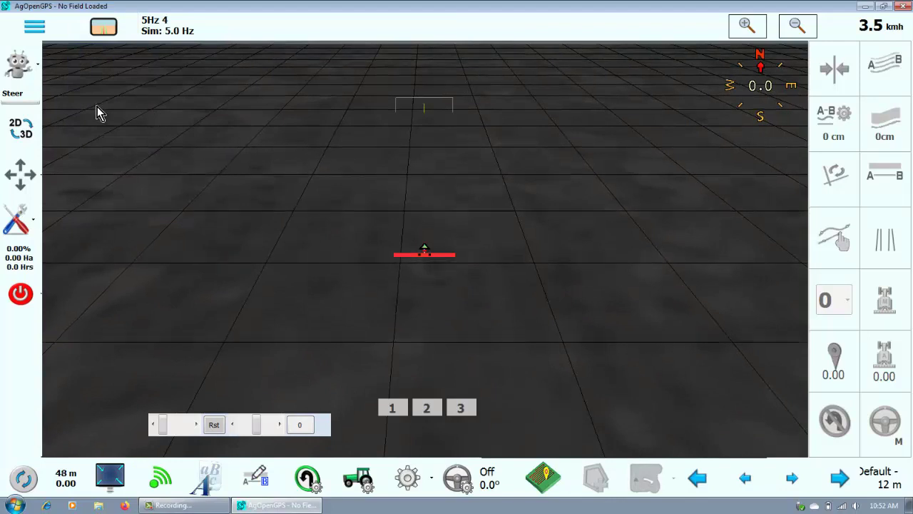
{"action": "left_click", "coordinate": [109, 34]}
{"action": "left_click", "coordinate": [132, 152]}
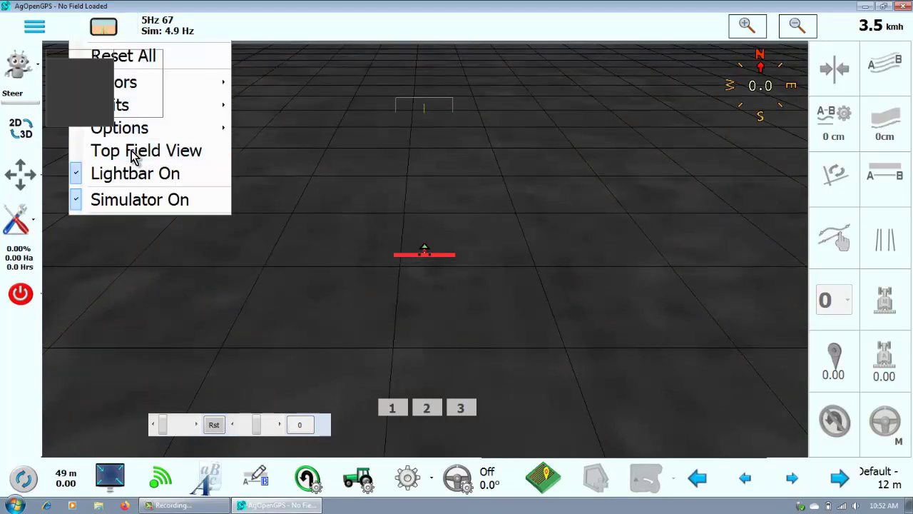
{"action": "left_click", "coordinate": [113, 43]}
{"action": "mouse_move", "coordinate": [137, 129]}
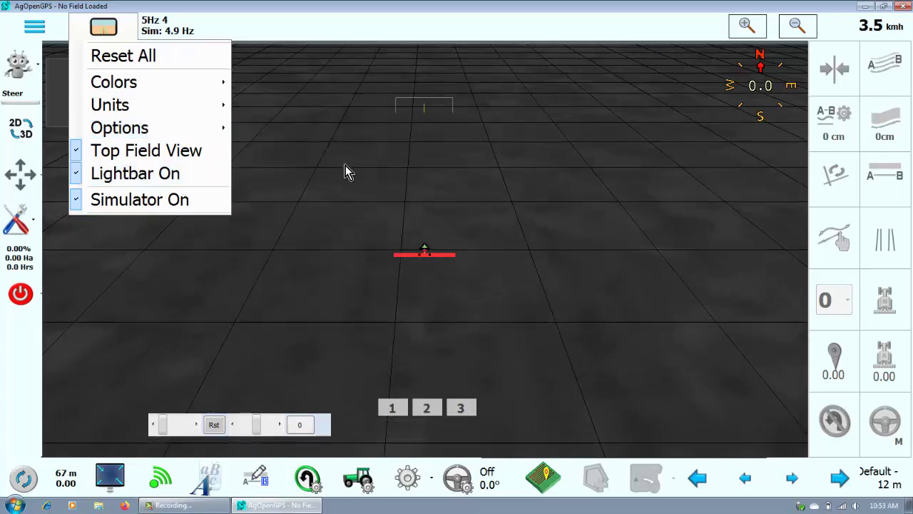
{"action": "left_click", "coordinate": [449, 179]}
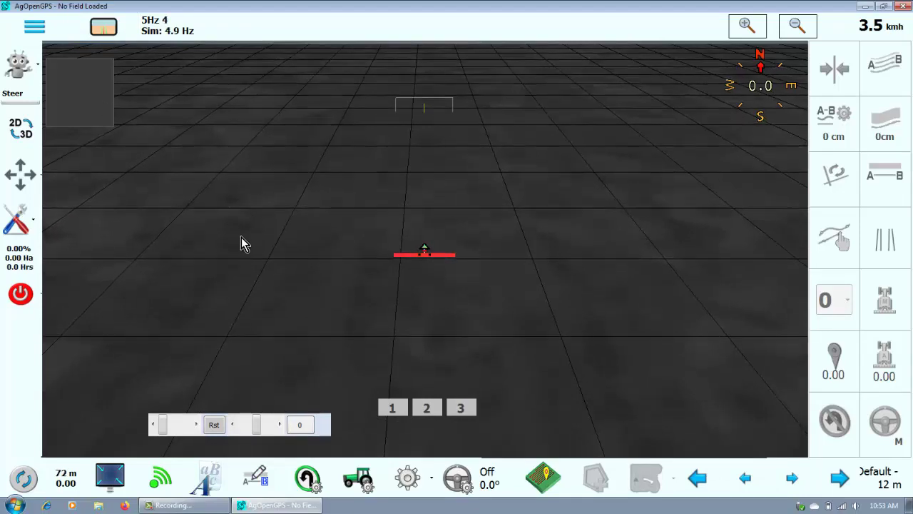
Step: Load the saved Dec 02 2019 seeding field from the saved fields list
{"action": "left_click", "coordinate": [543, 476]}
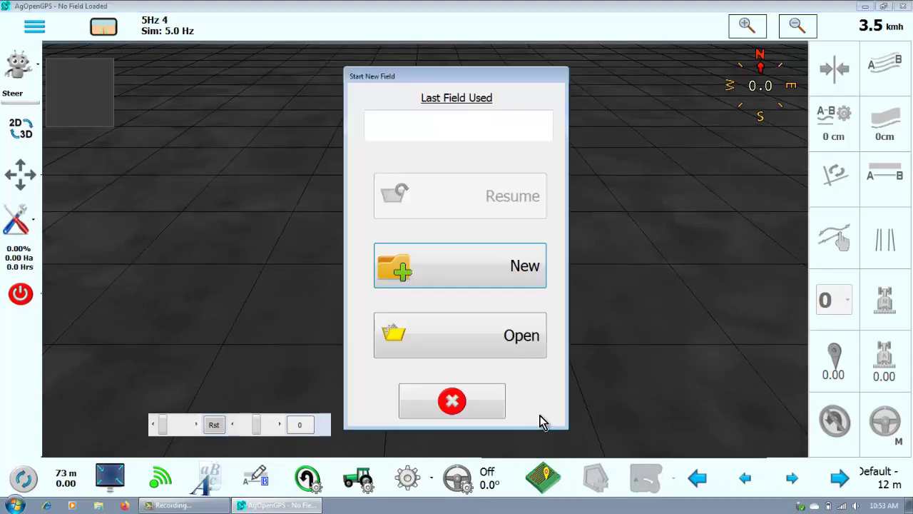
{"action": "left_click", "coordinate": [510, 345]}
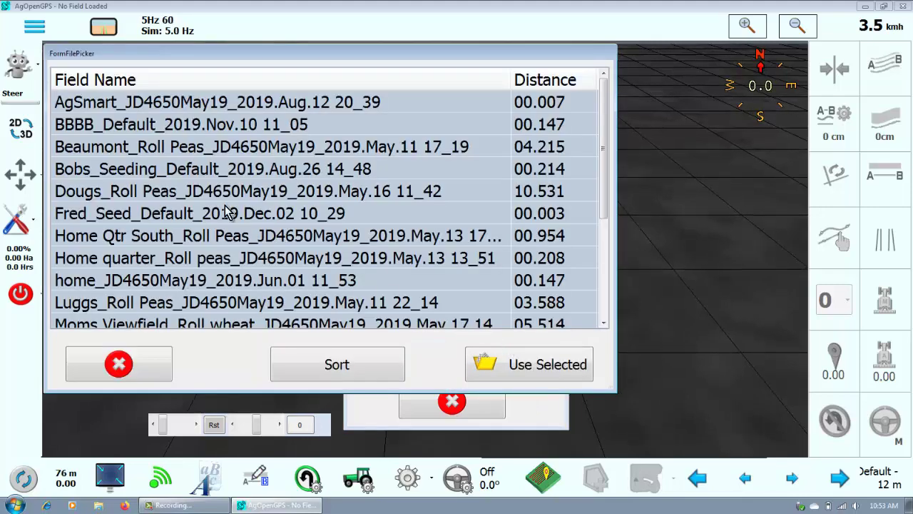
{"action": "left_click", "coordinate": [140, 215]}
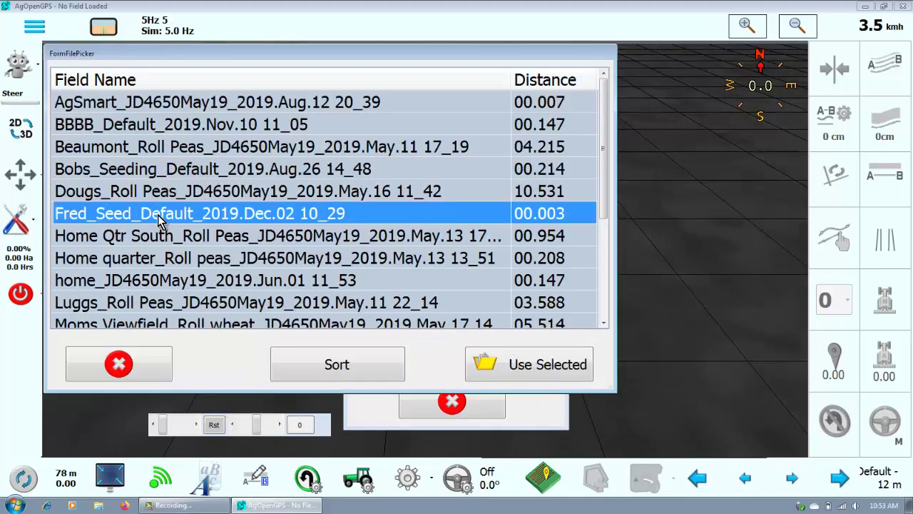
{"action": "left_click", "coordinate": [473, 368]}
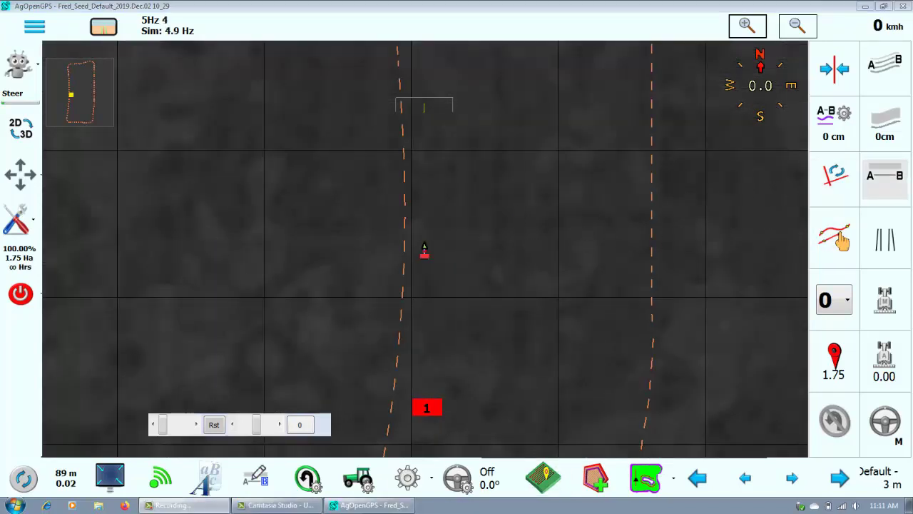
Step: Start a new AB line, set the simulated tractor driving, and mark point A
{"action": "left_click", "coordinate": [896, 181]}
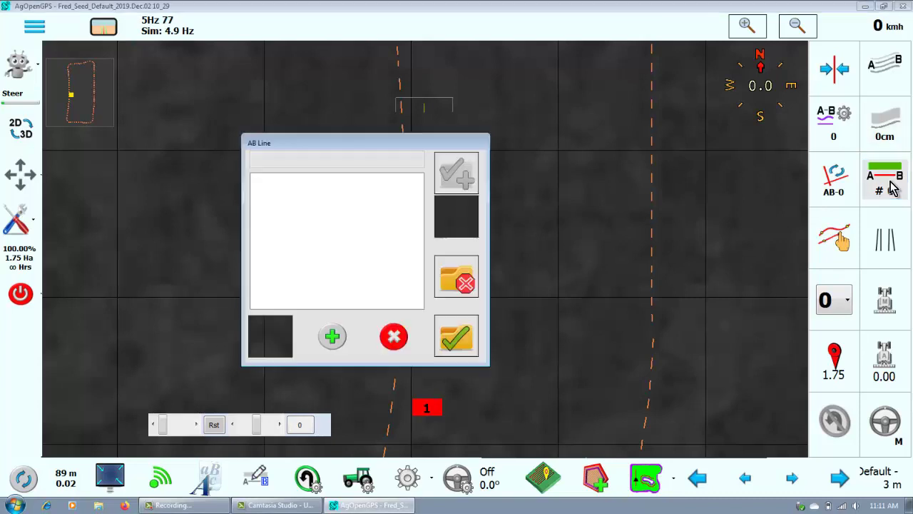
{"action": "left_click", "coordinate": [391, 338]}
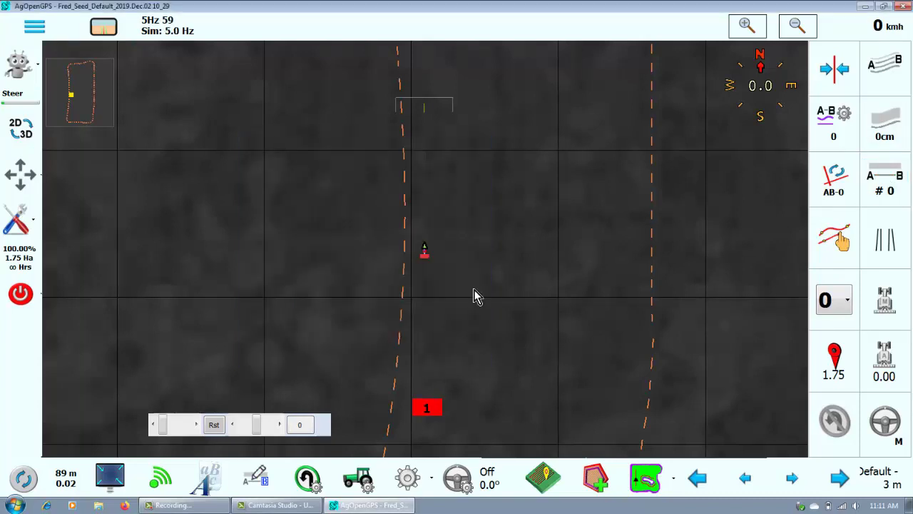
{"action": "left_click", "coordinate": [885, 184]}
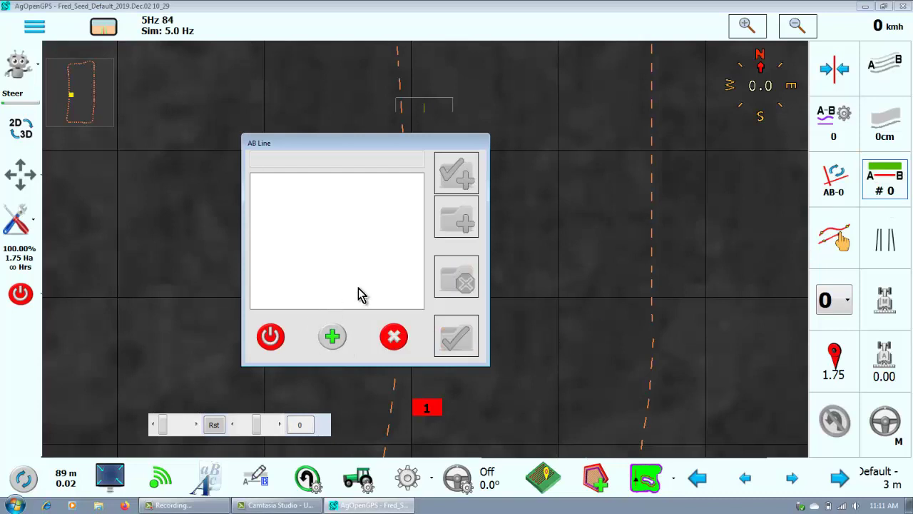
{"action": "left_click", "coordinate": [332, 336]}
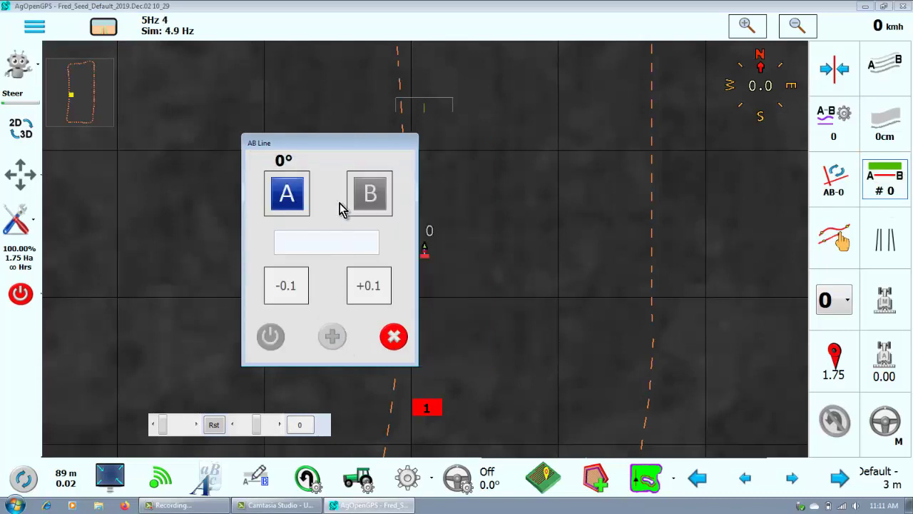
{"action": "left_click_drag", "start_coordinate": [211, 146], "coordinate": [218, 145]}
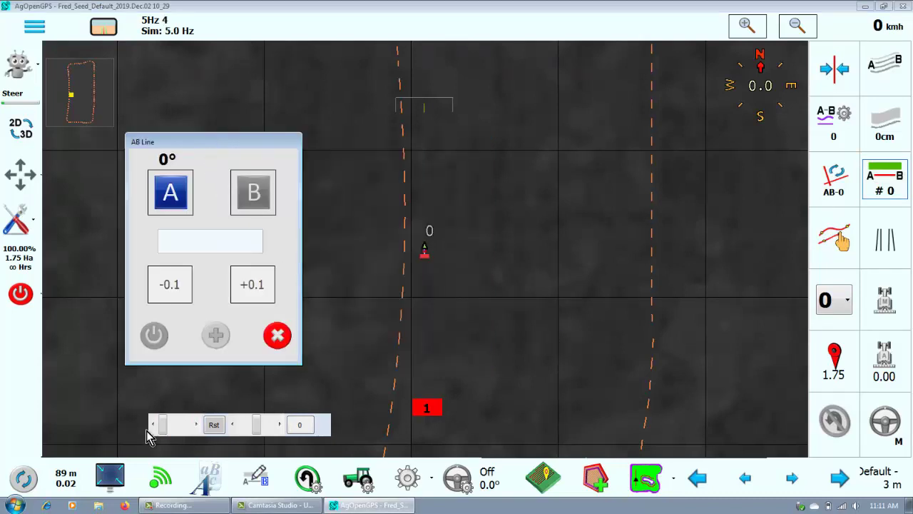
{"action": "left_click", "coordinate": [177, 431]}
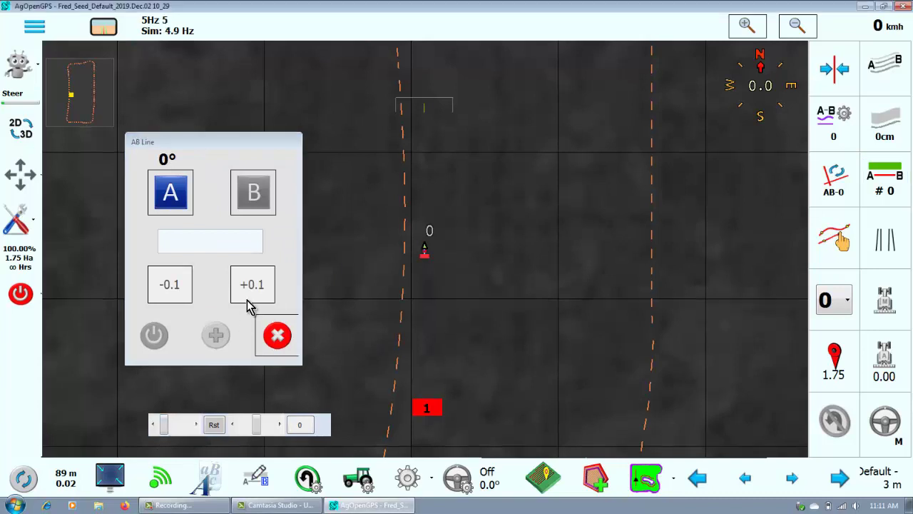
{"action": "left_click", "coordinate": [178, 205]}
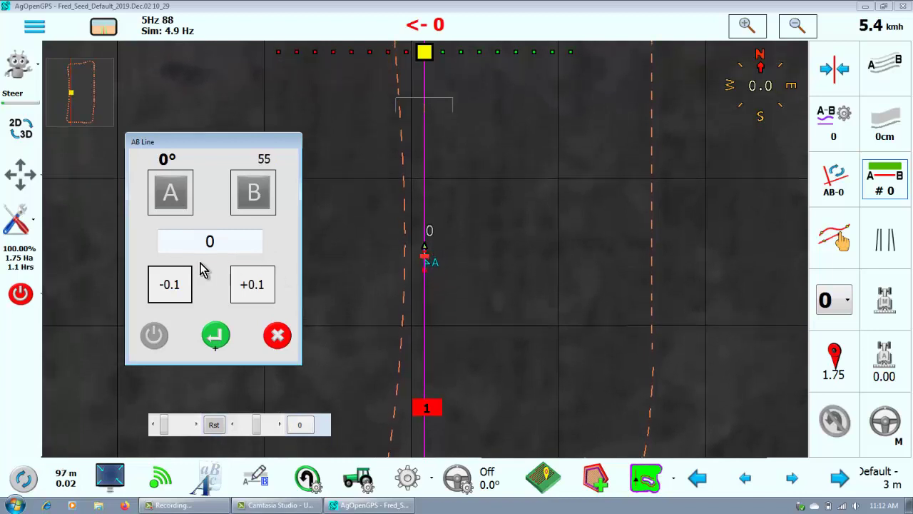
Step: Switch to 3D, mark point B, and trim the heading to 359.2°
{"action": "left_click", "coordinate": [23, 130]}
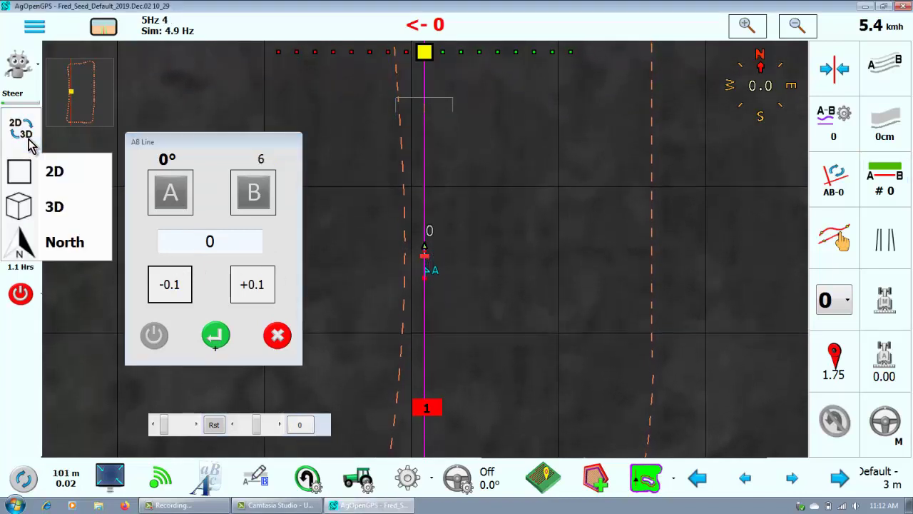
{"action": "left_click", "coordinate": [63, 207]}
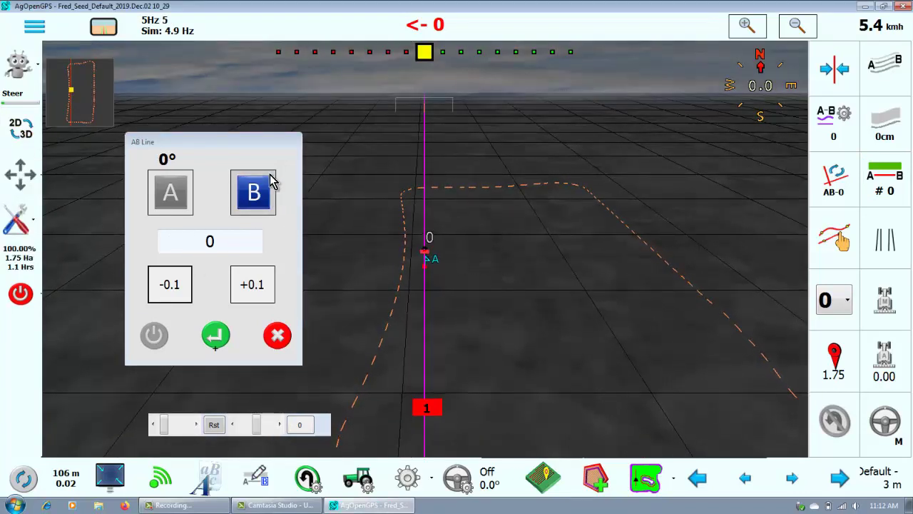
{"action": "left_click", "coordinate": [258, 198]}
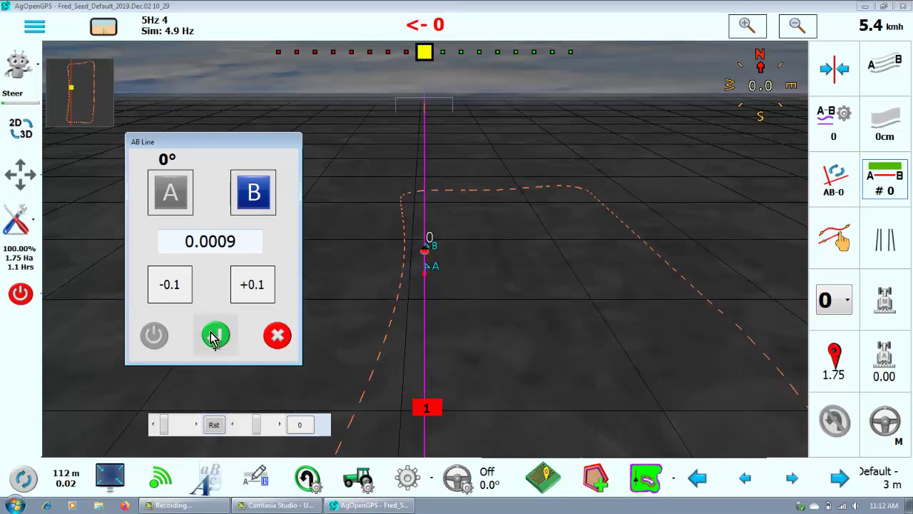
{"action": "left_click", "coordinate": [169, 284]}
{"action": "left_click", "coordinate": [170, 285]}
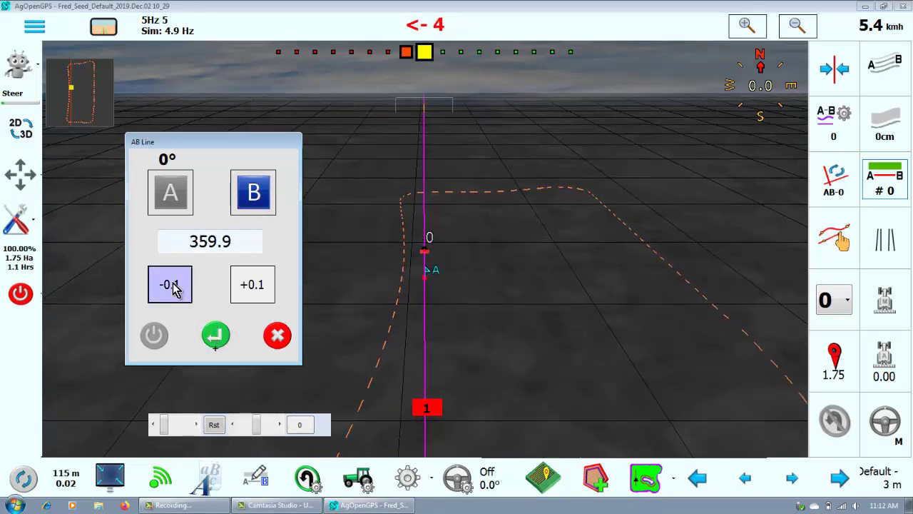
{"action": "left_click", "coordinate": [169, 284]}
{"action": "left_click", "coordinate": [169, 284]}
{"action": "left_click", "coordinate": [170, 285]}
{"action": "left_click", "coordinate": [170, 285]}
{"action": "left_click", "coordinate": [170, 284]}
{"action": "left_click", "coordinate": [170, 285]}
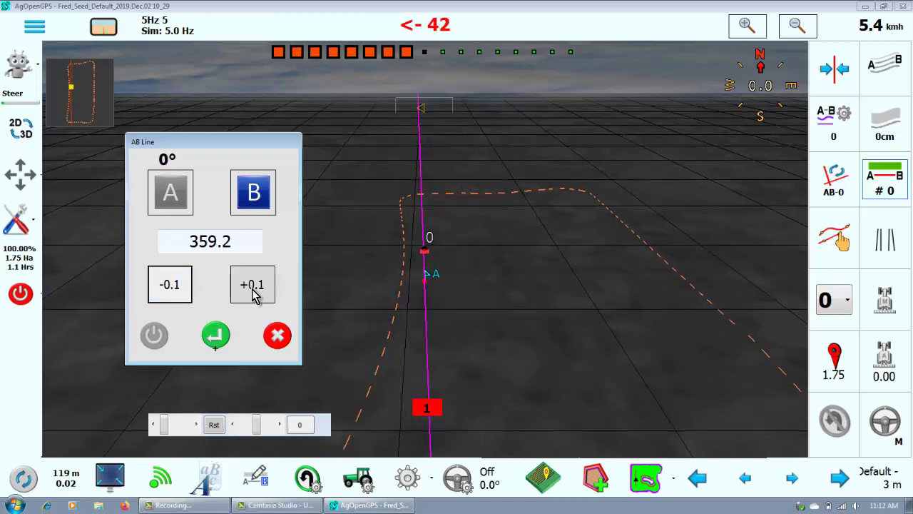
{"action": "left_click", "coordinate": [216, 336]}
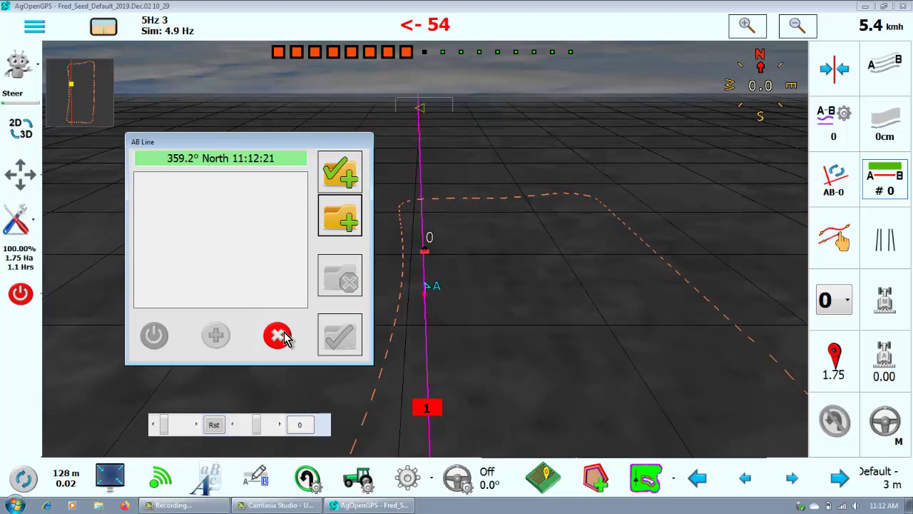
Step: Save the 359.2° North line, use it for guidance, and open the boundary line tool
{"action": "left_click", "coordinate": [335, 172]}
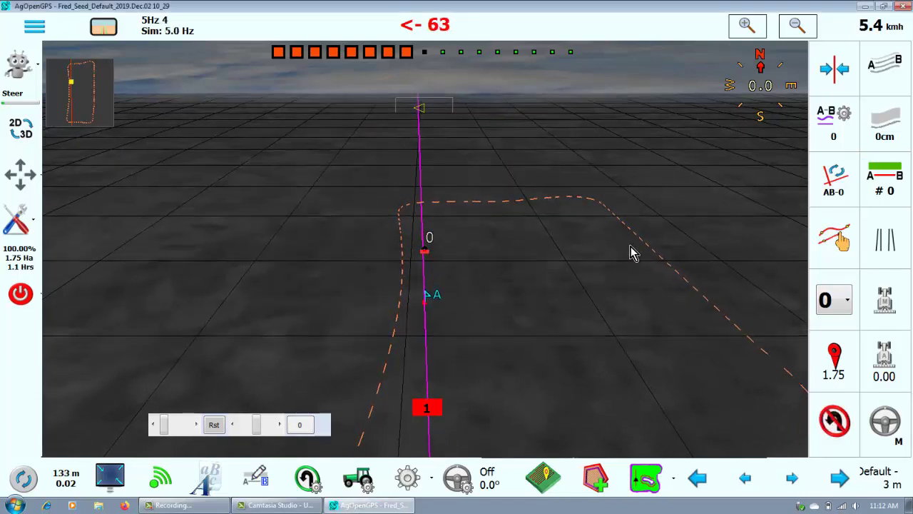
{"action": "left_click", "coordinate": [885, 182]}
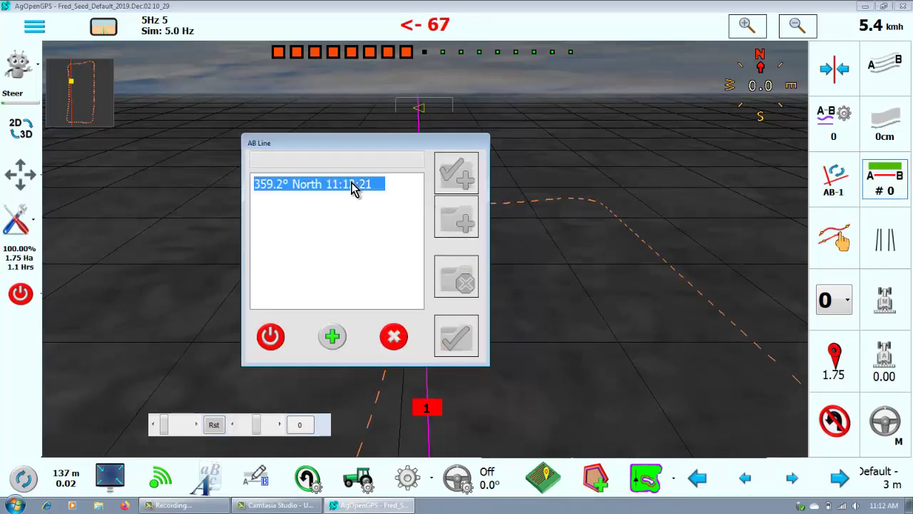
{"action": "left_click", "coordinate": [351, 185]}
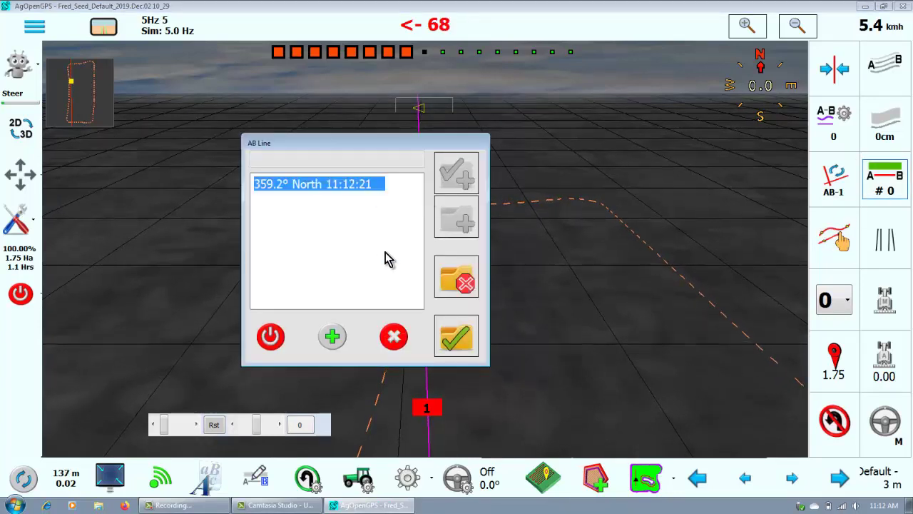
{"action": "left_click", "coordinate": [456, 338]}
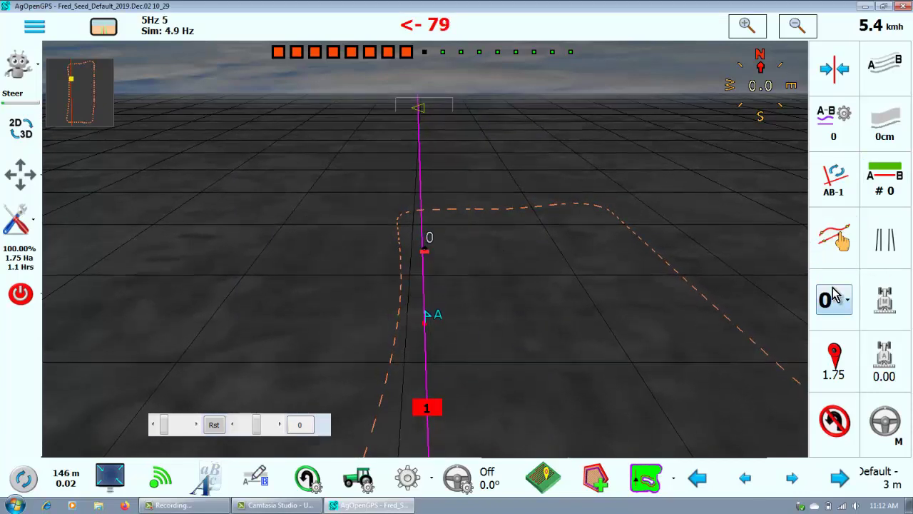
{"action": "left_click", "coordinate": [834, 239]}
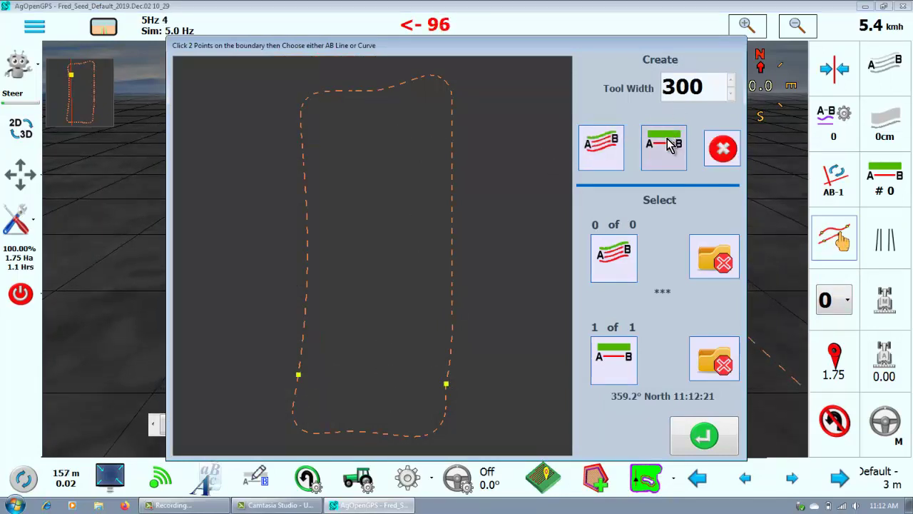
Step: Create a 93.4° East AB line between the two boundary points and return to the field
{"action": "left_click", "coordinate": [669, 144]}
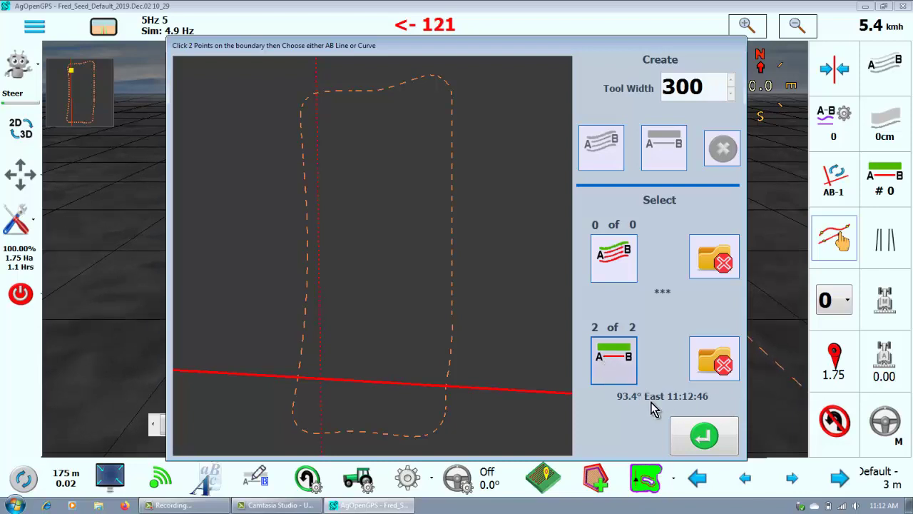
{"action": "left_click", "coordinate": [695, 437]}
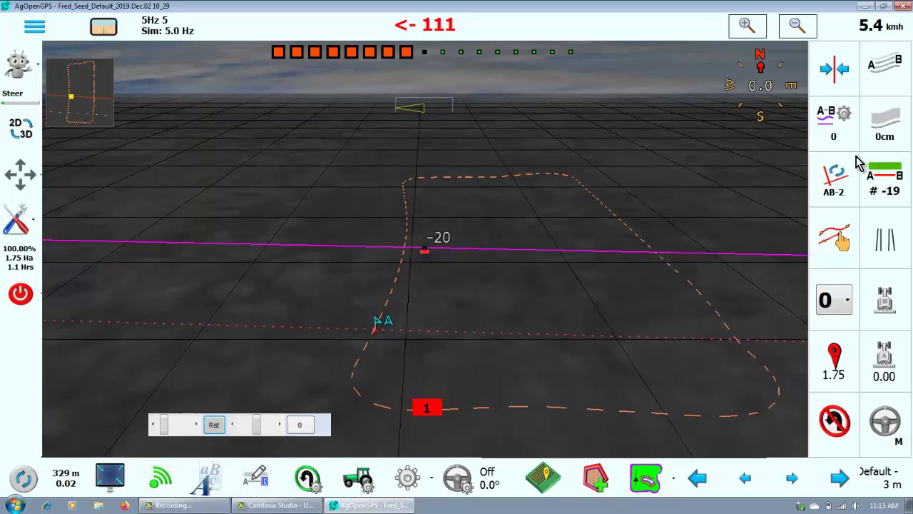
Step: Nudge the guidance line, open the AB line editor, and turn on autosteer
{"action": "left_click", "coordinate": [840, 118]}
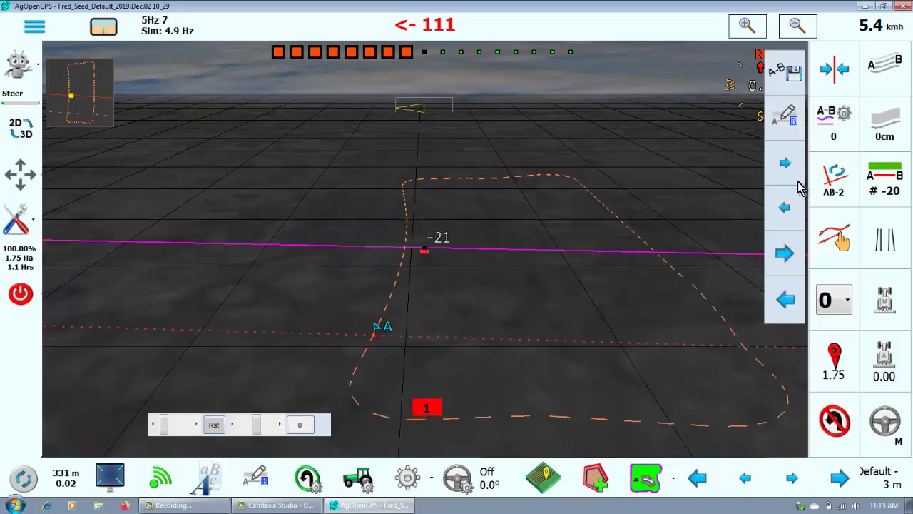
{"action": "left_click", "coordinate": [786, 207]}
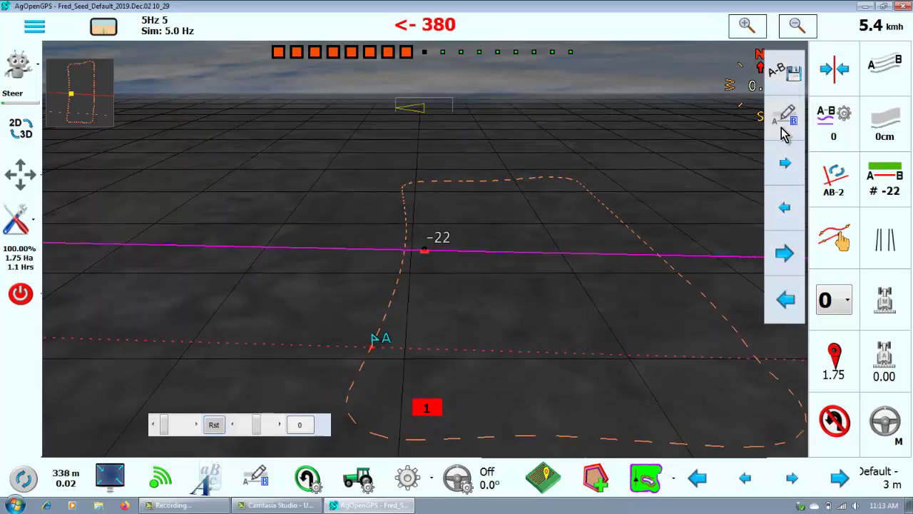
{"action": "left_click", "coordinate": [788, 127]}
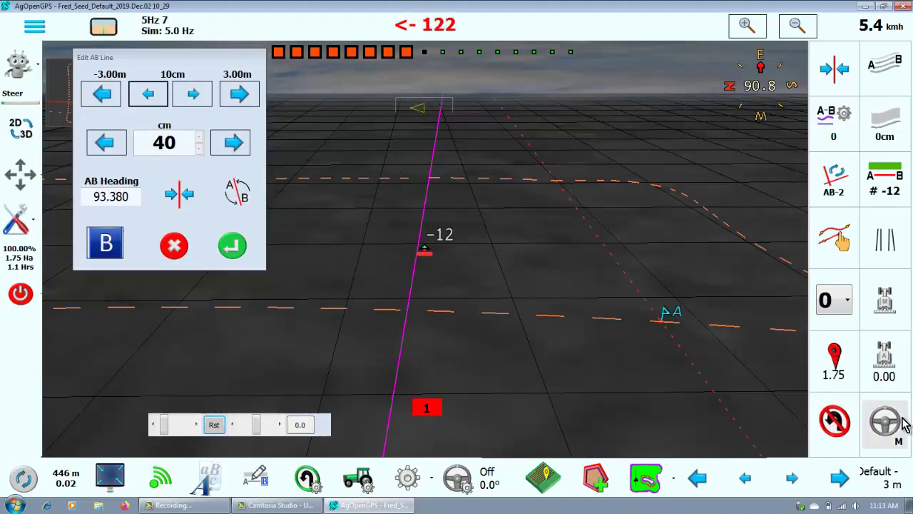
{"action": "left_click", "coordinate": [884, 421]}
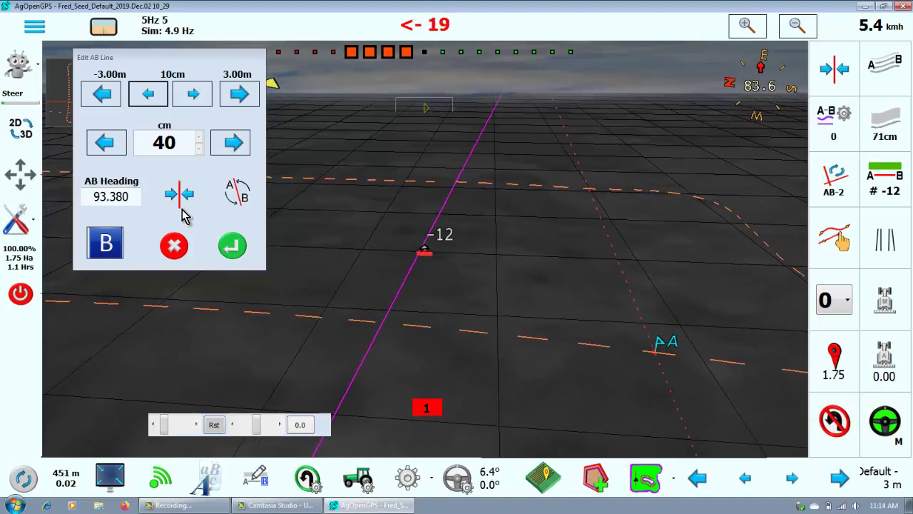
Step: Shift the AB line sideways in 3 m and 10 cm steps, then back 40 cm
{"action": "left_click", "coordinate": [102, 94]}
{"action": "left_click", "coordinate": [102, 94]}
{"action": "left_click", "coordinate": [101, 94]}
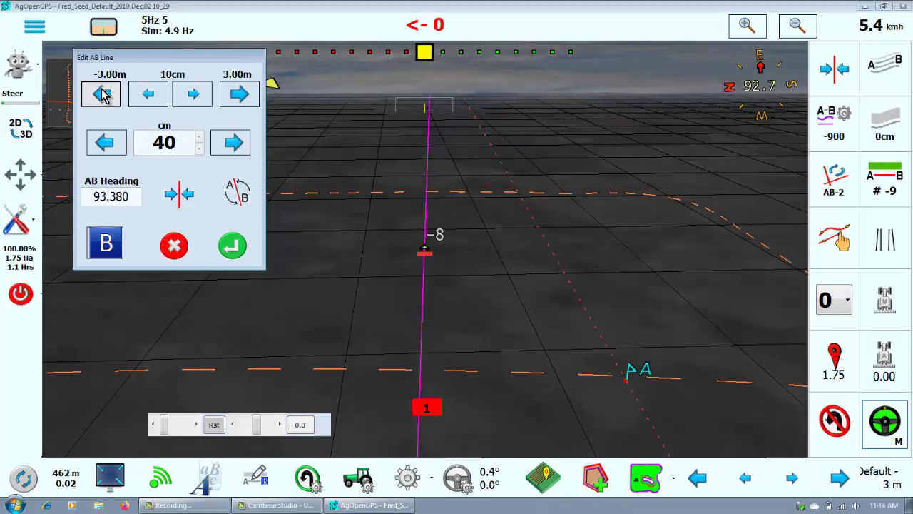
{"action": "left_click", "coordinate": [101, 94]}
{"action": "left_click", "coordinate": [101, 94]}
{"action": "left_click", "coordinate": [101, 94]}
{"action": "left_click", "coordinate": [101, 94]}
{"action": "left_click", "coordinate": [101, 94]}
{"action": "left_click", "coordinate": [101, 95]}
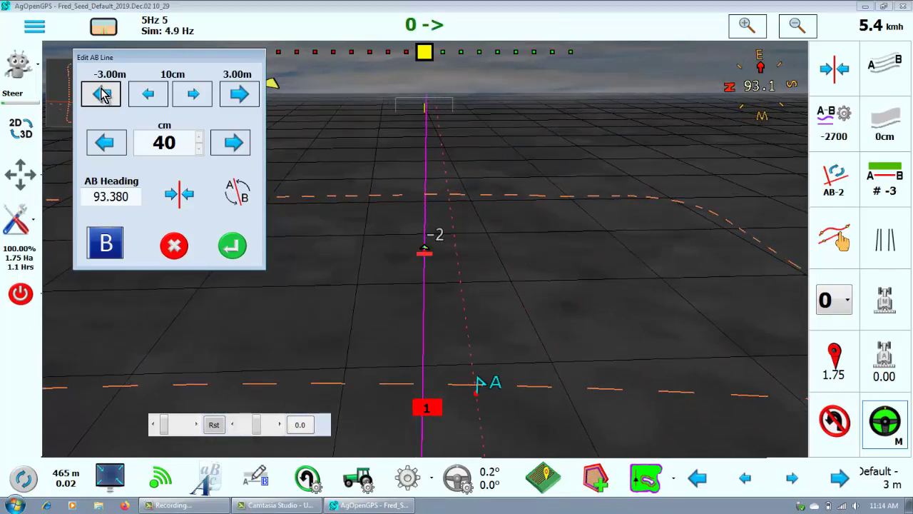
{"action": "left_click", "coordinate": [101, 94]}
{"action": "left_click", "coordinate": [143, 95]}
{"action": "left_click", "coordinate": [142, 95]}
{"action": "left_click", "coordinate": [143, 95]}
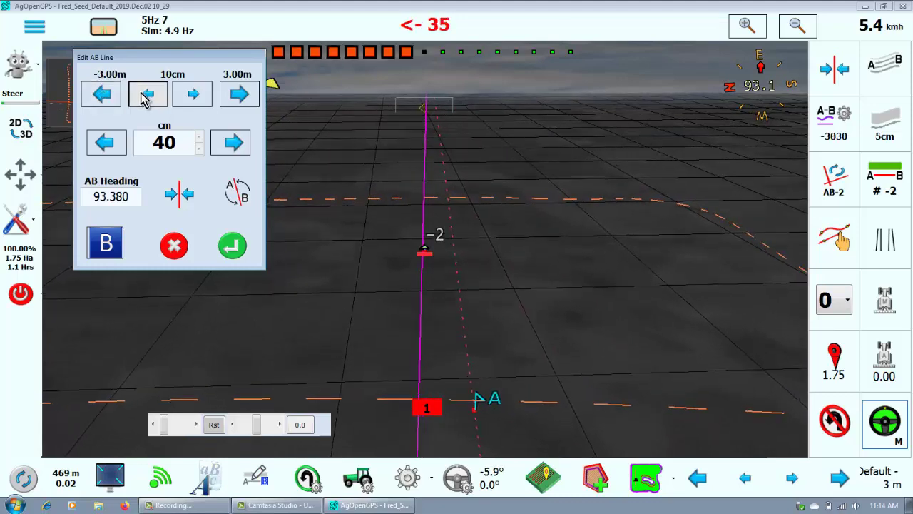
{"action": "left_click", "coordinate": [143, 95]}
{"action": "left_click", "coordinate": [143, 94]}
{"action": "left_click", "coordinate": [143, 95]}
{"action": "left_click", "coordinate": [142, 94]}
{"action": "left_click", "coordinate": [227, 146]}
{"action": "left_click", "coordinate": [227, 146]}
{"action": "left_click", "coordinate": [227, 146]}
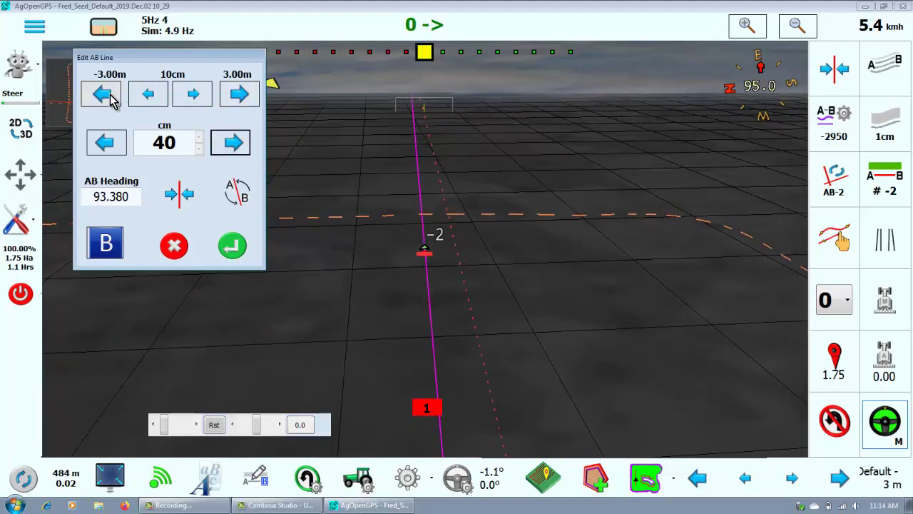
{"action": "left_click", "coordinate": [107, 147]}
{"action": "left_click", "coordinate": [107, 146]}
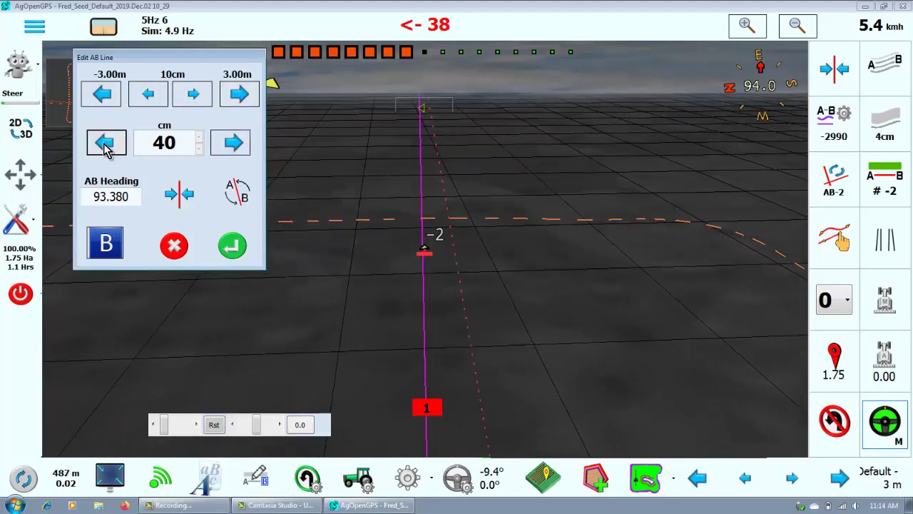
{"action": "left_click", "coordinate": [107, 146]}
{"action": "left_click", "coordinate": [107, 146]}
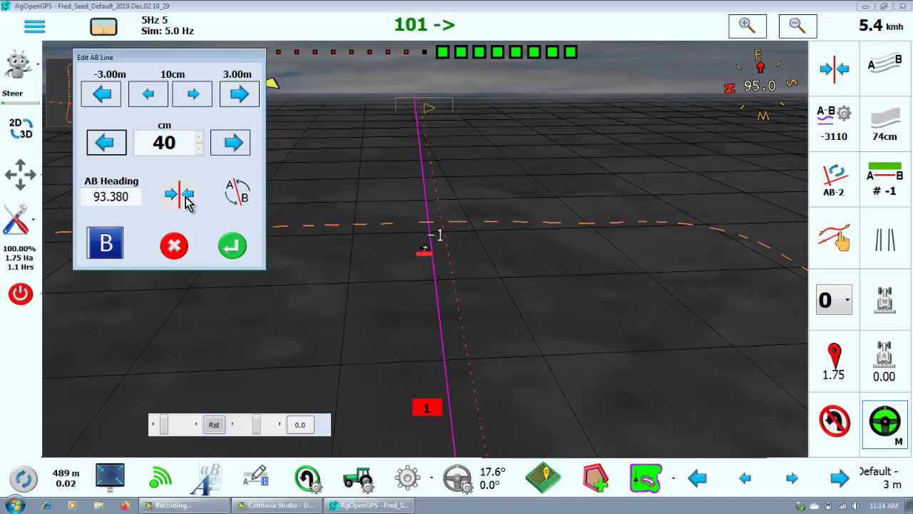
Step: Reverse the line direction, zero the steering, and set the AB heading to 90°
{"action": "left_click", "coordinate": [237, 192]}
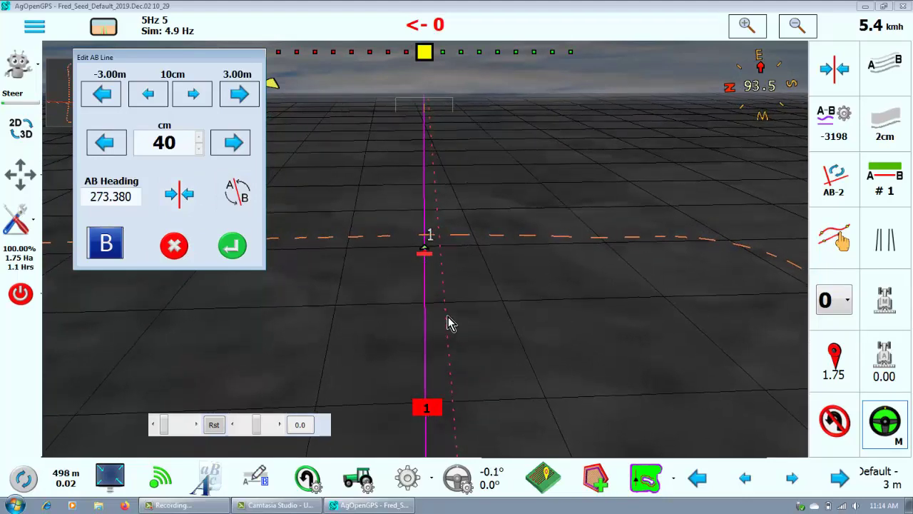
{"action": "left_click", "coordinate": [214, 424]}
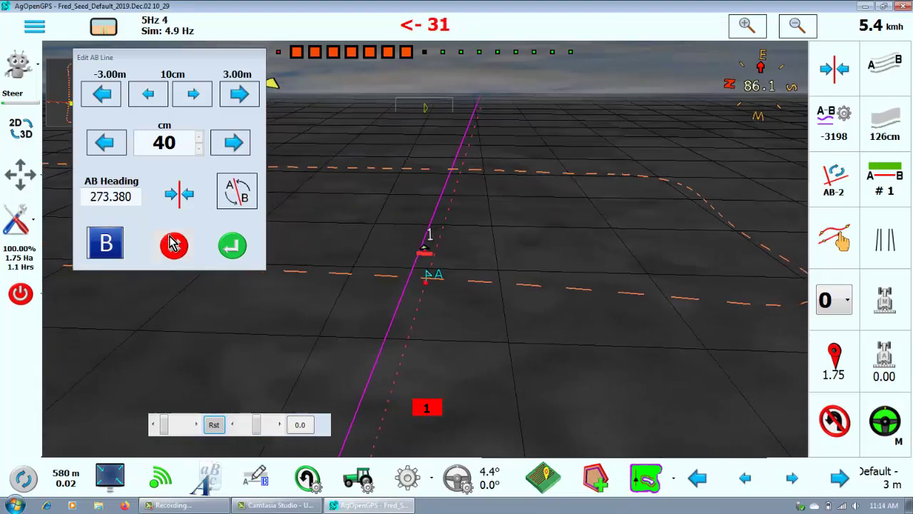
{"action": "left_click", "coordinate": [105, 245]}
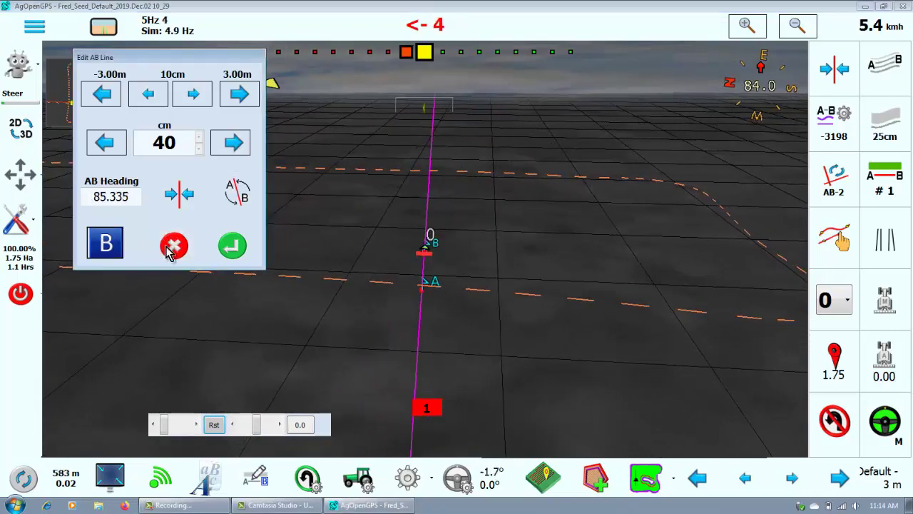
{"action": "left_click", "coordinate": [110, 196]}
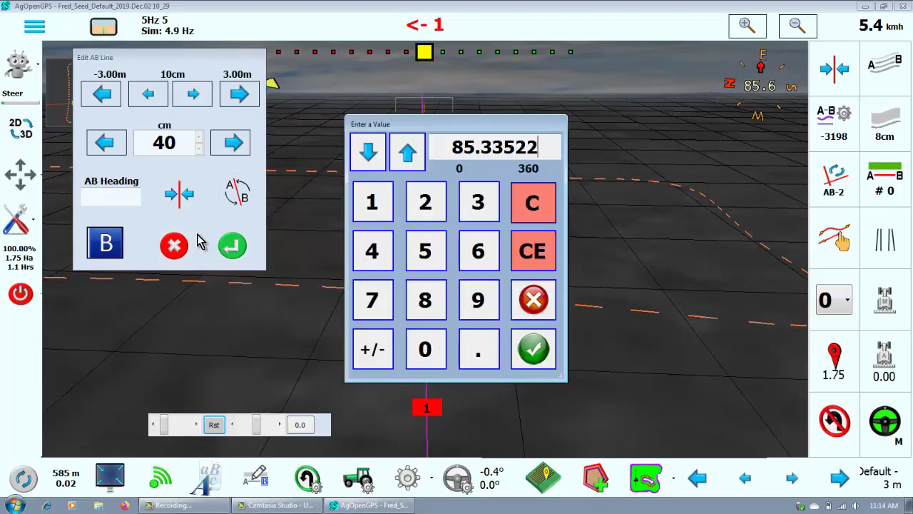
{"action": "left_click", "coordinate": [477, 299]}
{"action": "left_click", "coordinate": [436, 348]}
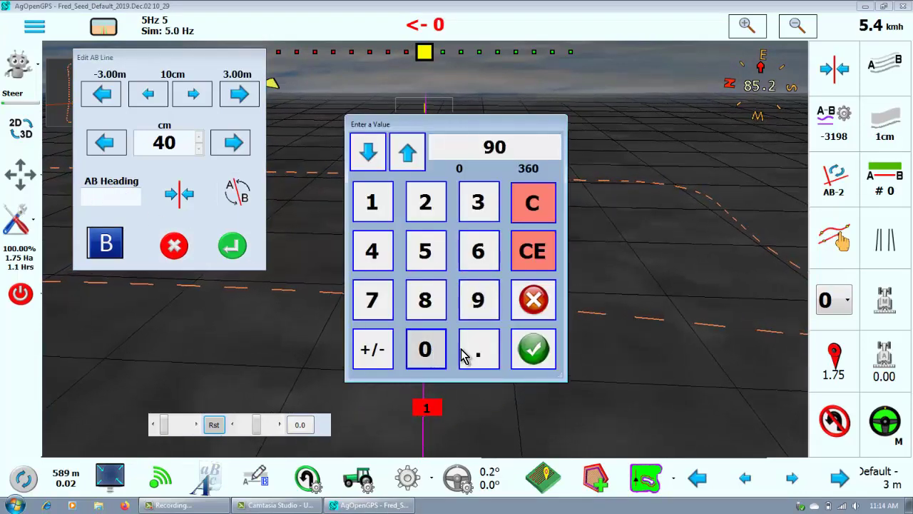
{"action": "left_click", "coordinate": [534, 349]}
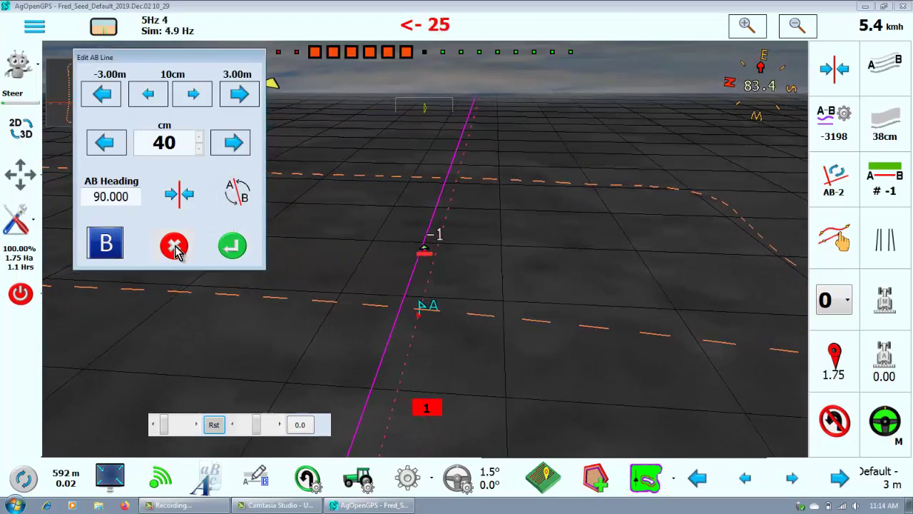
{"action": "left_click", "coordinate": [235, 248]}
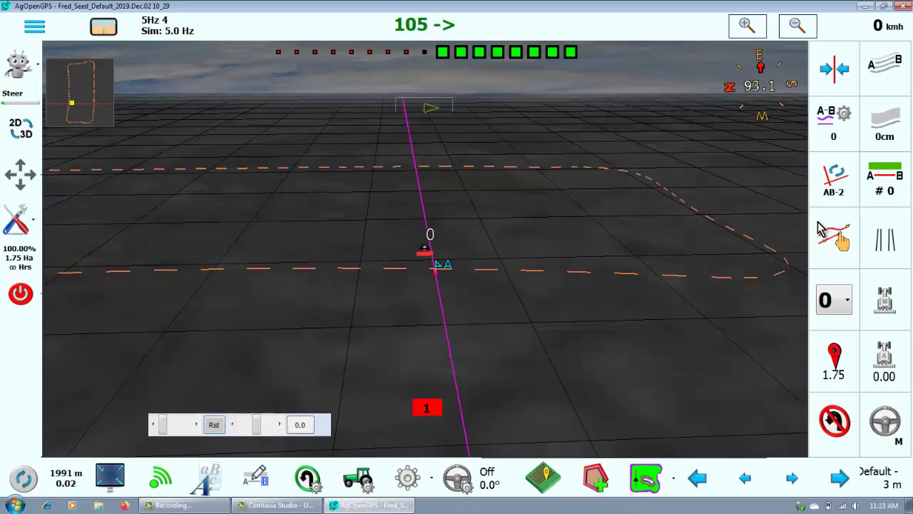
Step: Cycle to the north-running AB line, engage autosteer, and raise the simulator speed
{"action": "left_click", "coordinate": [836, 180]}
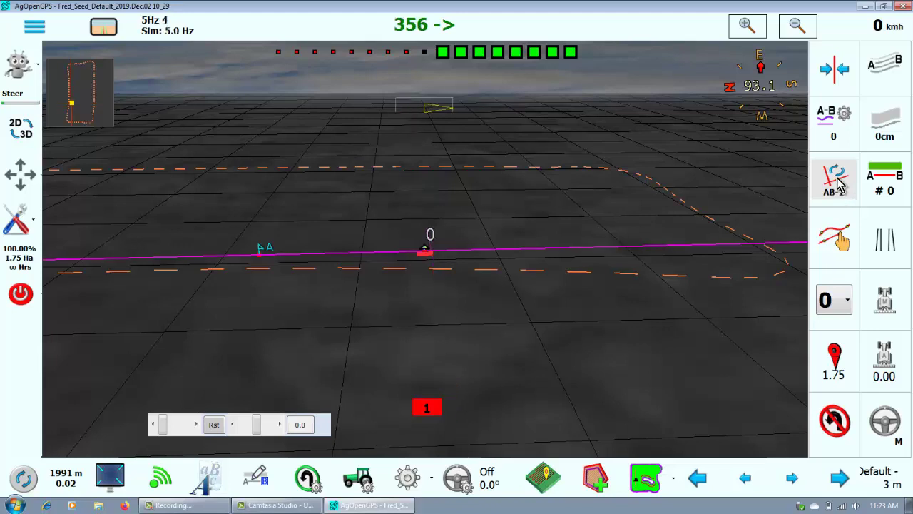
{"action": "left_click", "coordinate": [839, 184]}
{"action": "left_click", "coordinate": [839, 184]}
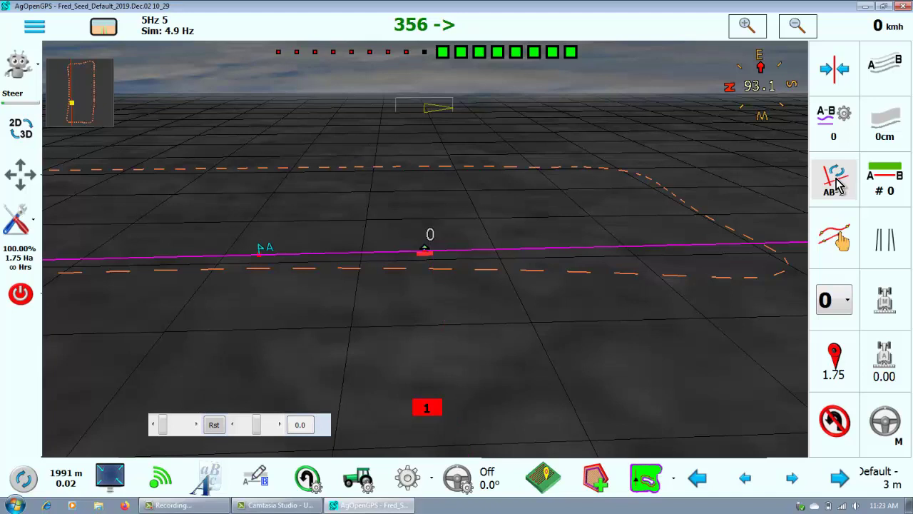
{"action": "left_click", "coordinate": [884, 421]}
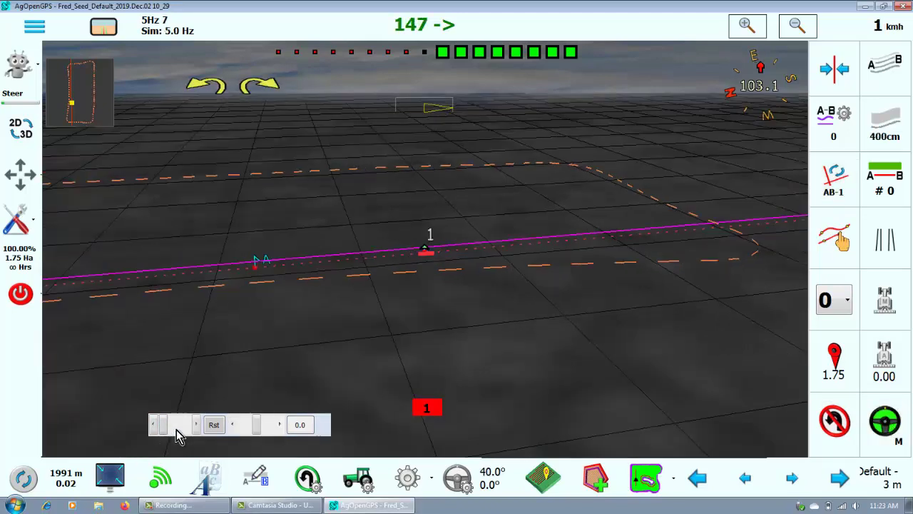
{"action": "left_click", "coordinate": [176, 428]}
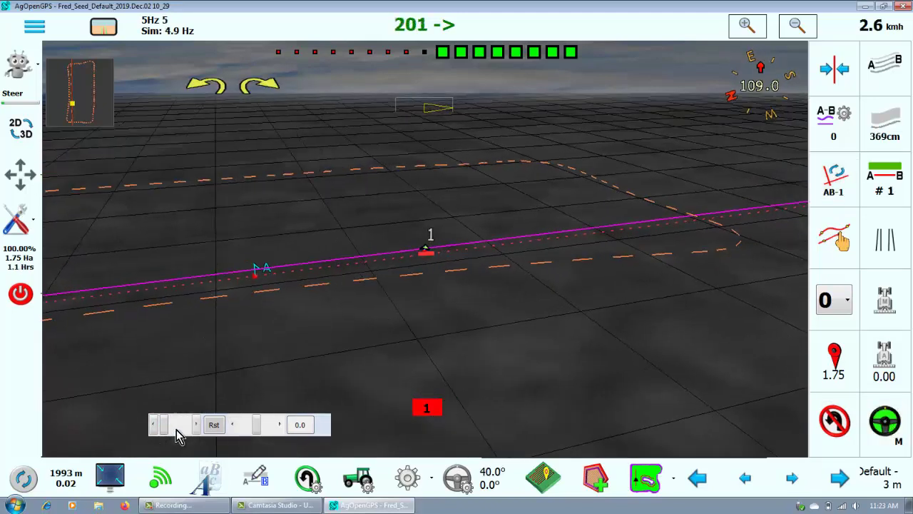
{"action": "left_click", "coordinate": [835, 187]}
{"action": "left_click", "coordinate": [833, 191]}
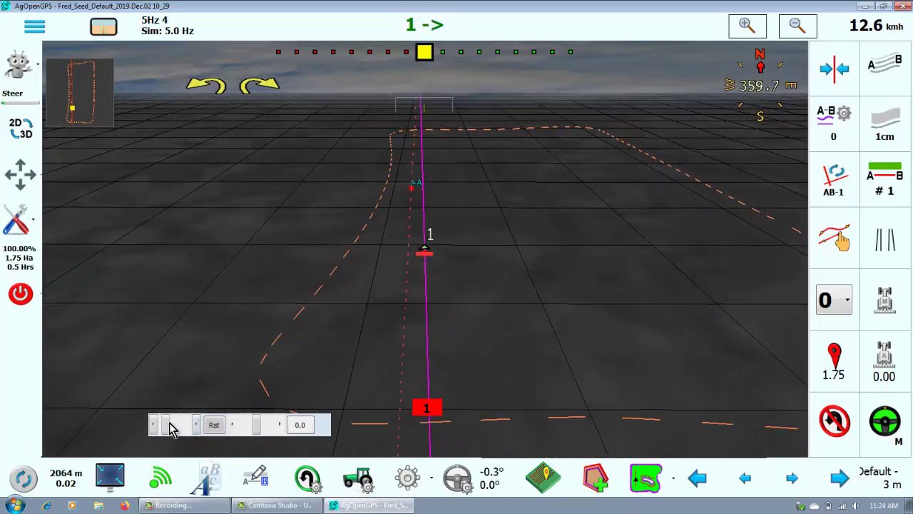
Step: Stop the tractor and set the vehicle turn radius to 350 cm in Vehicle Settings
{"action": "left_click", "coordinate": [152, 424]}
{"action": "left_click", "coordinate": [356, 480]}
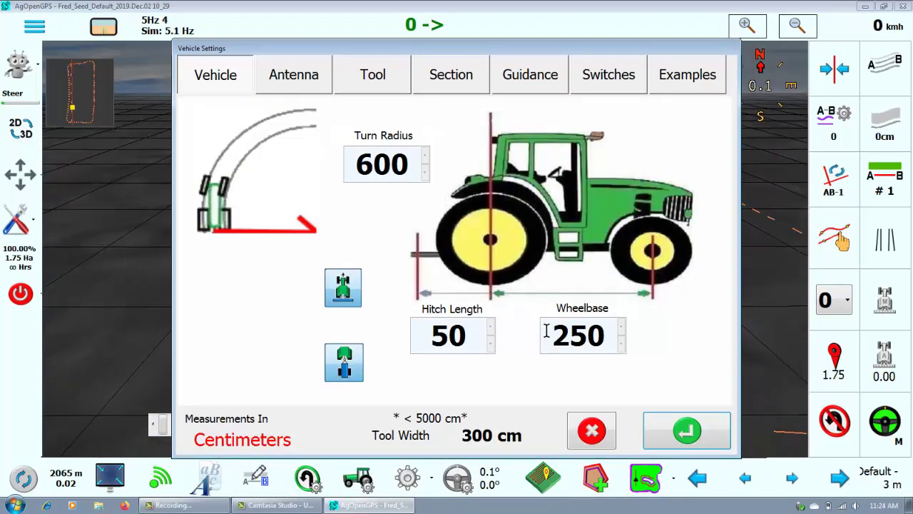
{"action": "left_click", "coordinate": [389, 163]}
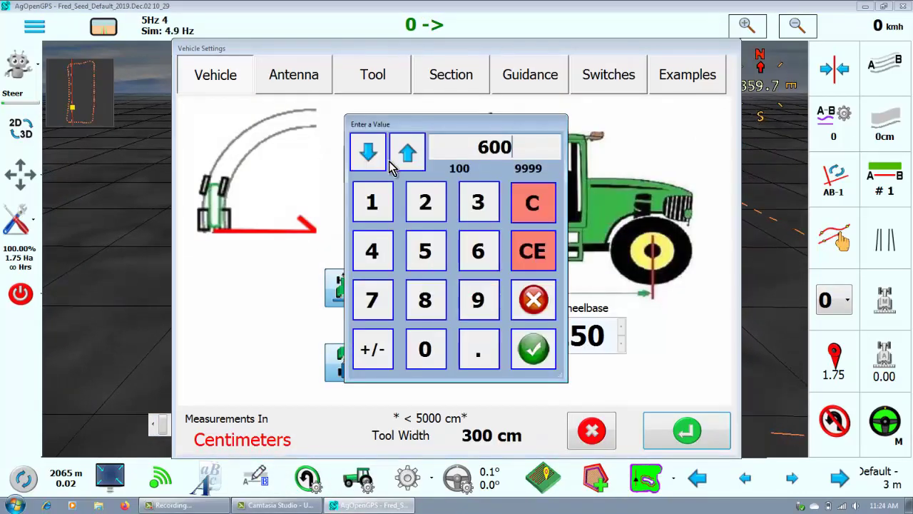
{"action": "left_click", "coordinate": [477, 204]}
{"action": "left_click", "coordinate": [426, 249]}
{"action": "left_click", "coordinate": [425, 349]}
{"action": "left_click", "coordinate": [533, 348]}
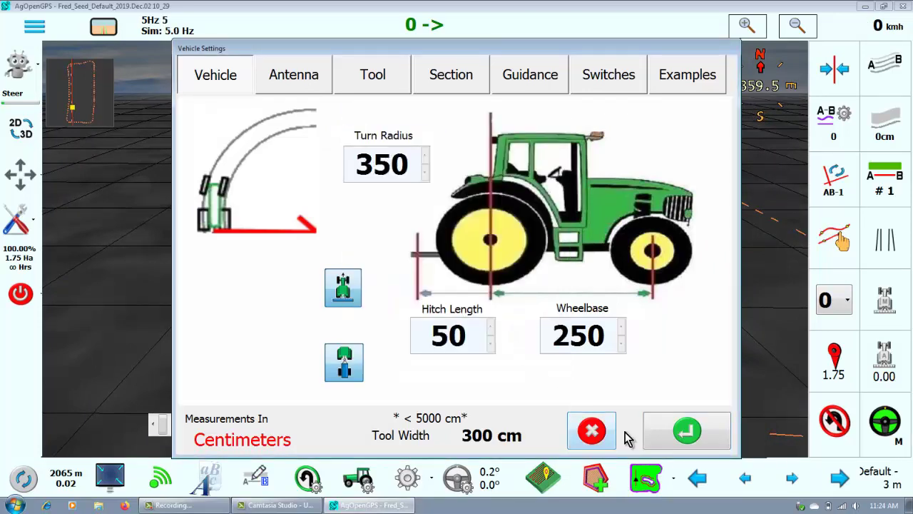
{"action": "left_click", "coordinate": [684, 433]}
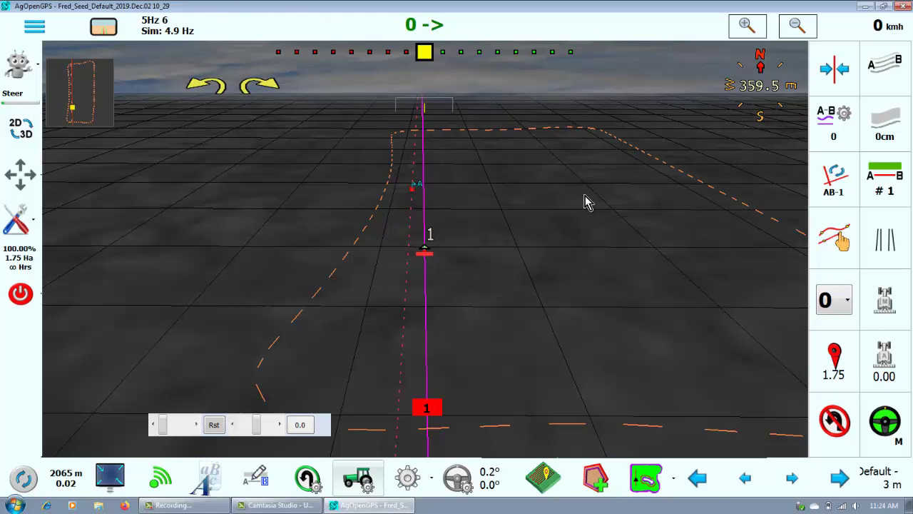
Step: Build a curve guidance line from the boundary's left edge and turn guidance on along it
{"action": "left_click", "coordinate": [883, 68]}
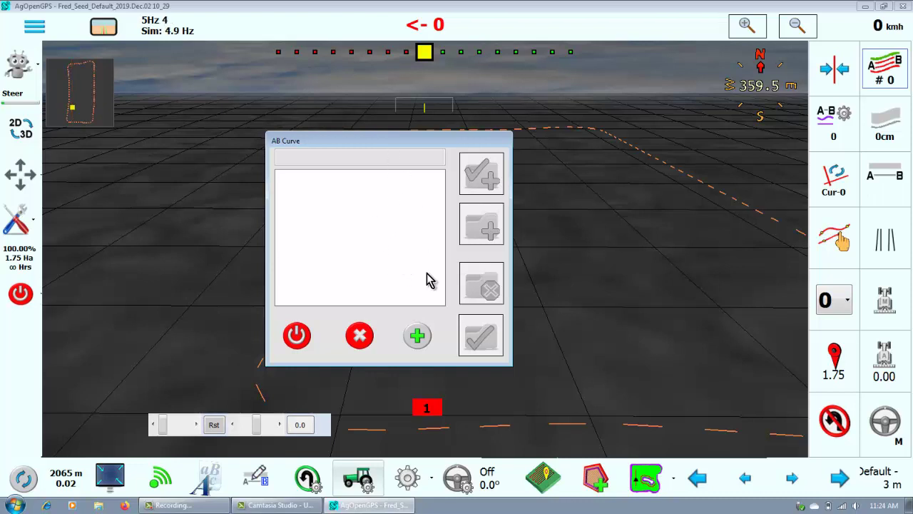
{"action": "left_click", "coordinate": [359, 336]}
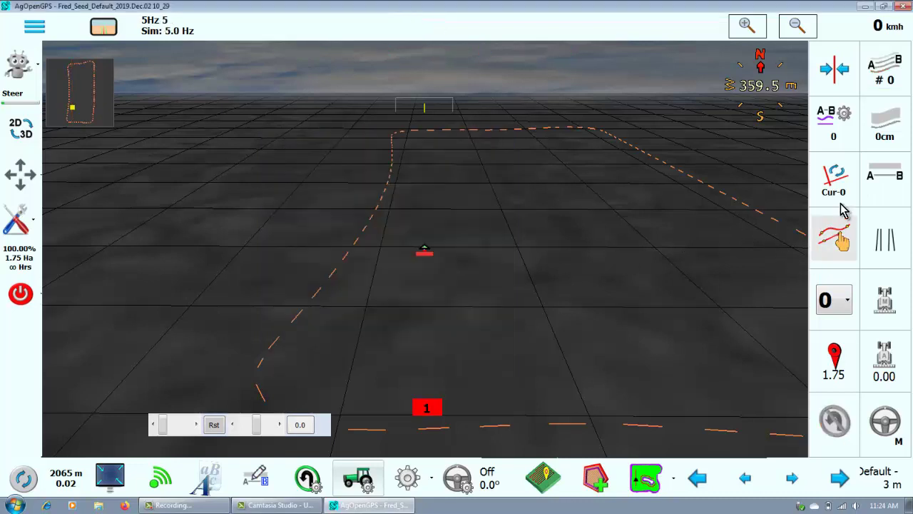
{"action": "left_click", "coordinate": [836, 237]}
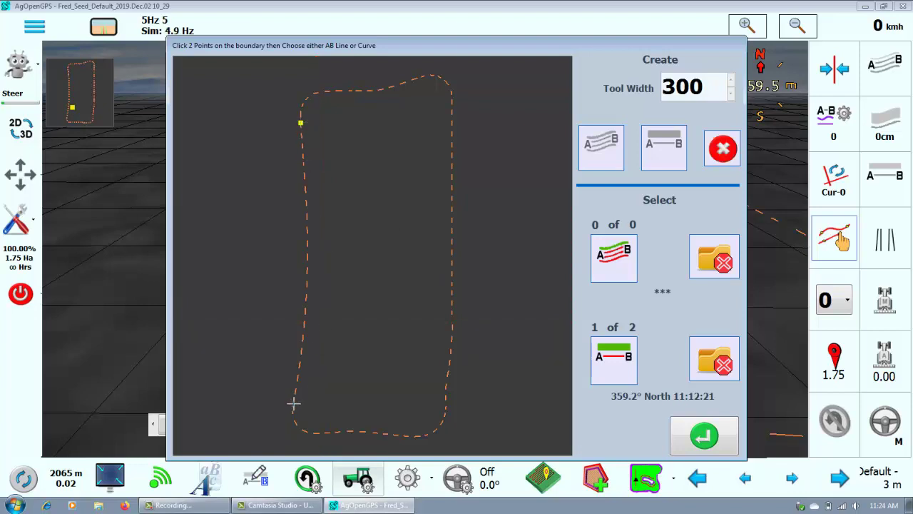
{"action": "left_click", "coordinate": [597, 164]}
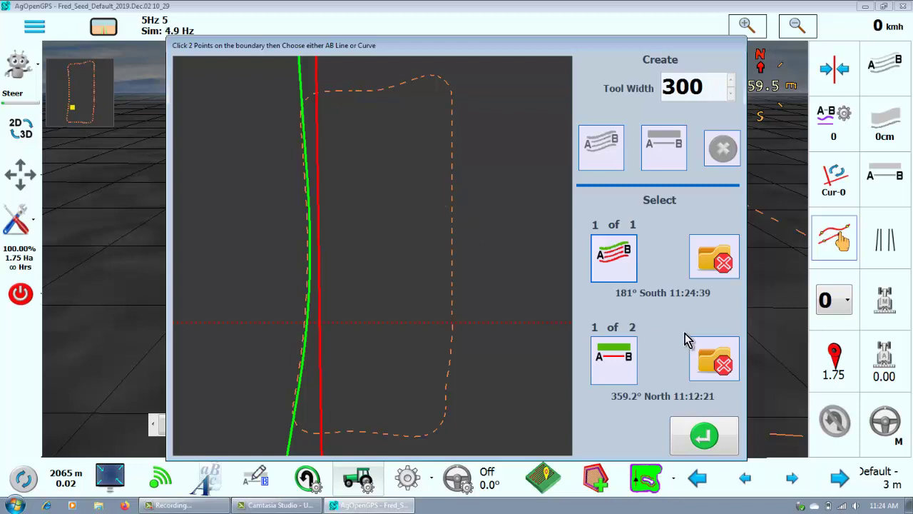
{"action": "left_click", "coordinate": [701, 438]}
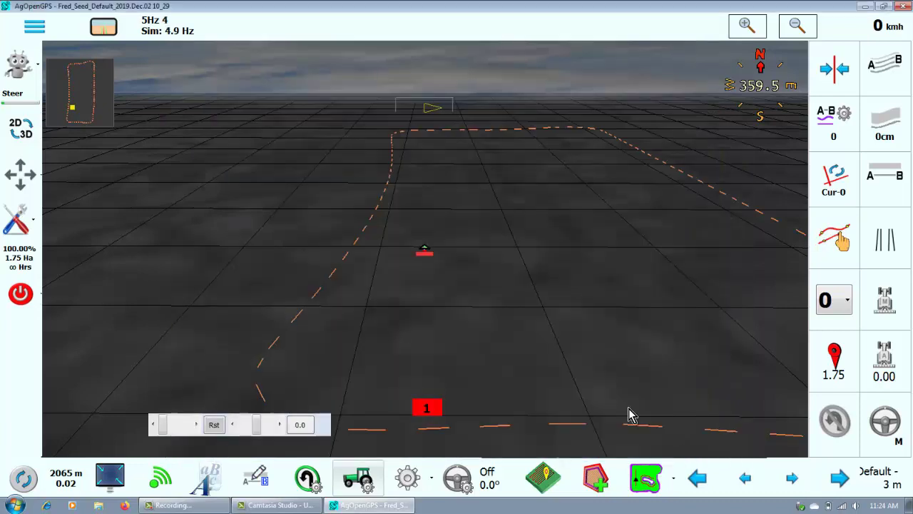
{"action": "left_click", "coordinate": [896, 92]}
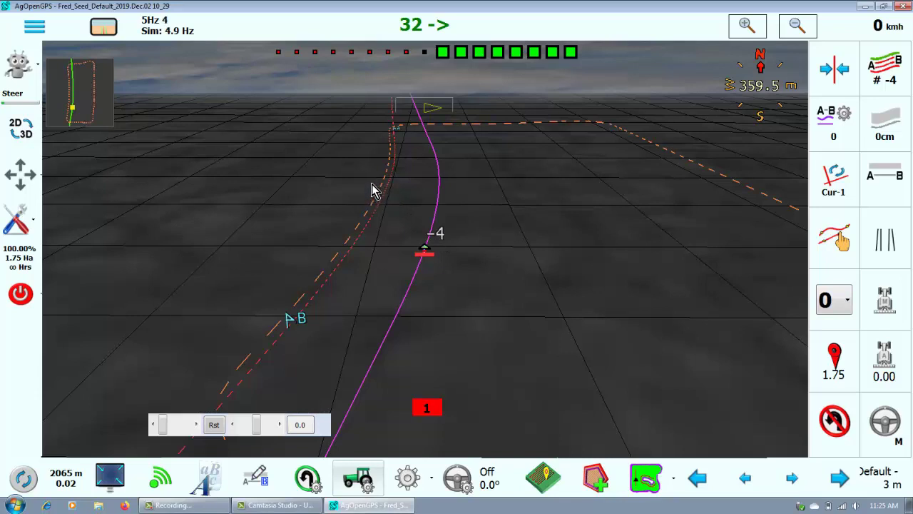
Step: Generate tram lines at 21.00 m width and 1.70 m track, viewed top-down in 2D
{"action": "left_click", "coordinate": [885, 242]}
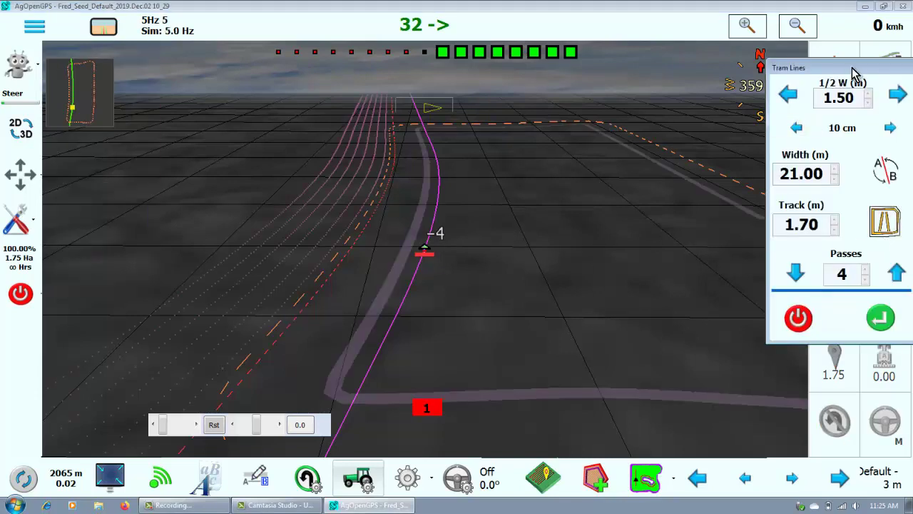
{"action": "left_click_drag", "start_coordinate": [854, 71], "coordinate": [837, 63]}
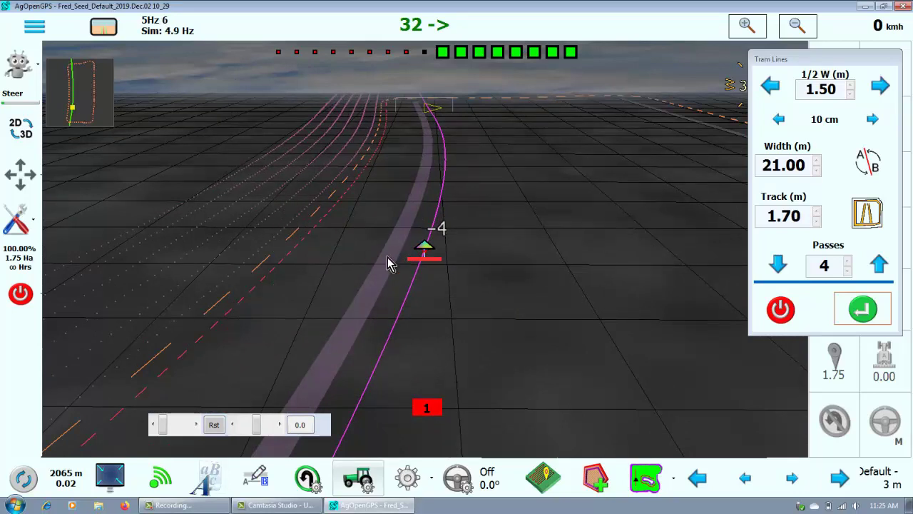
{"action": "left_click", "coordinate": [867, 162]}
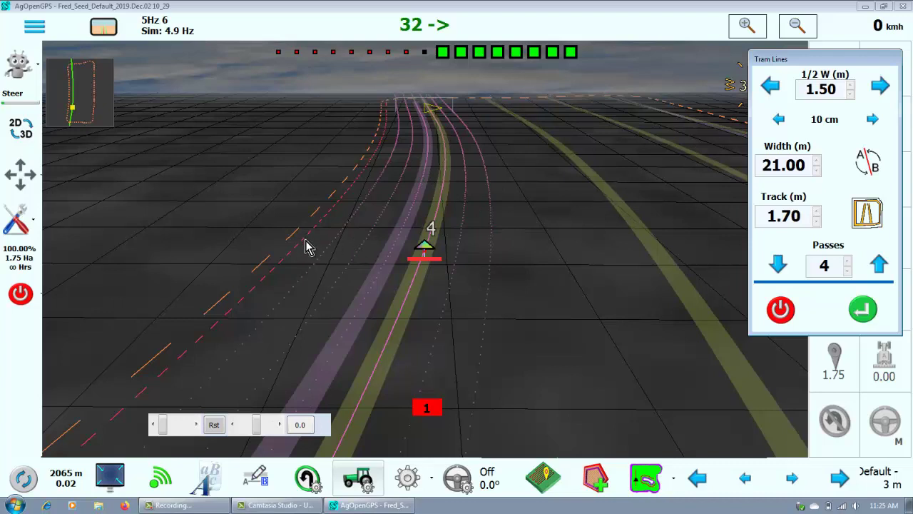
{"action": "left_click", "coordinate": [20, 128]}
{"action": "left_click", "coordinate": [57, 171]}
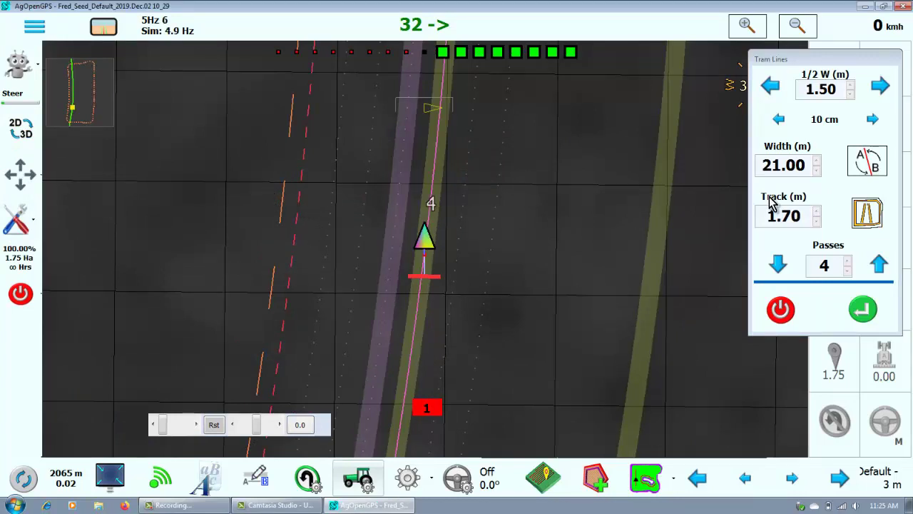
Step: Test half-width and 10 cm tram line offsets and an A/B flip, then restore the original position
{"action": "left_click", "coordinate": [775, 90]}
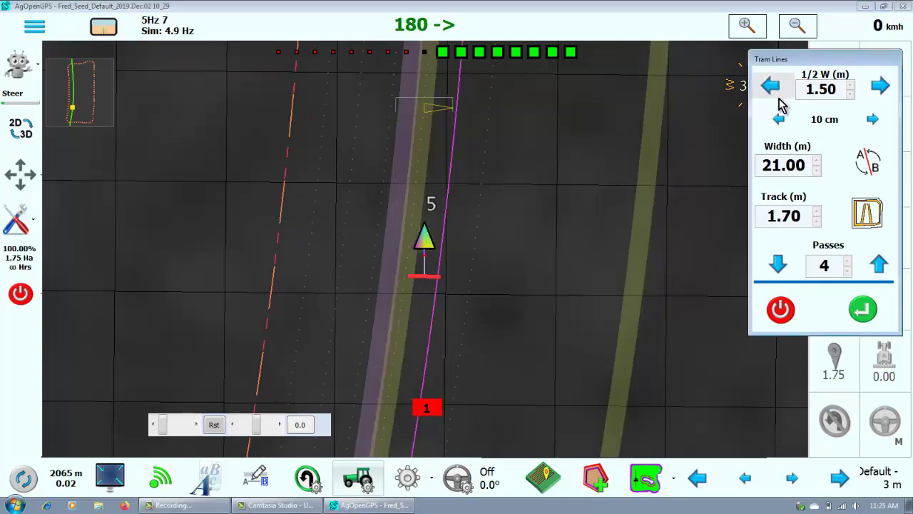
{"action": "left_click", "coordinate": [779, 119]}
{"action": "left_click", "coordinate": [779, 119]}
{"action": "left_click", "coordinate": [779, 119]}
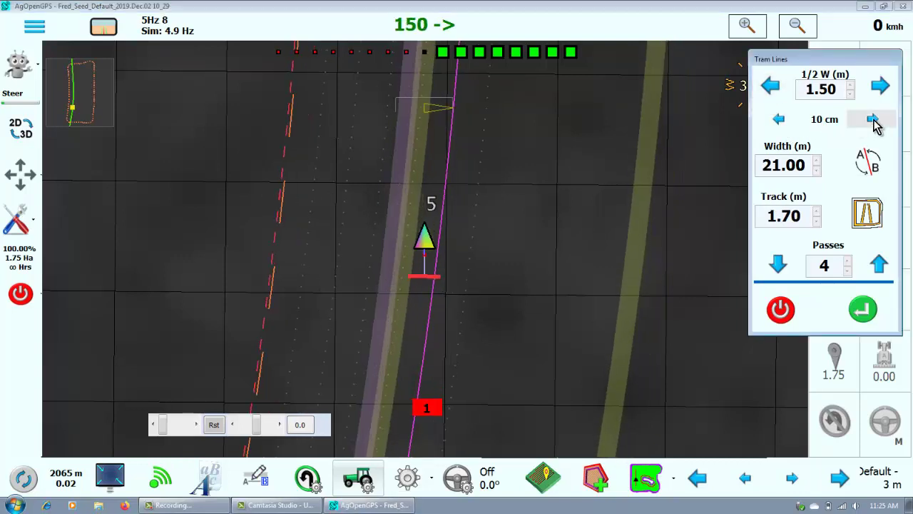
{"action": "left_click", "coordinate": [873, 119]}
{"action": "left_click", "coordinate": [873, 119]}
{"action": "left_click", "coordinate": [873, 119]}
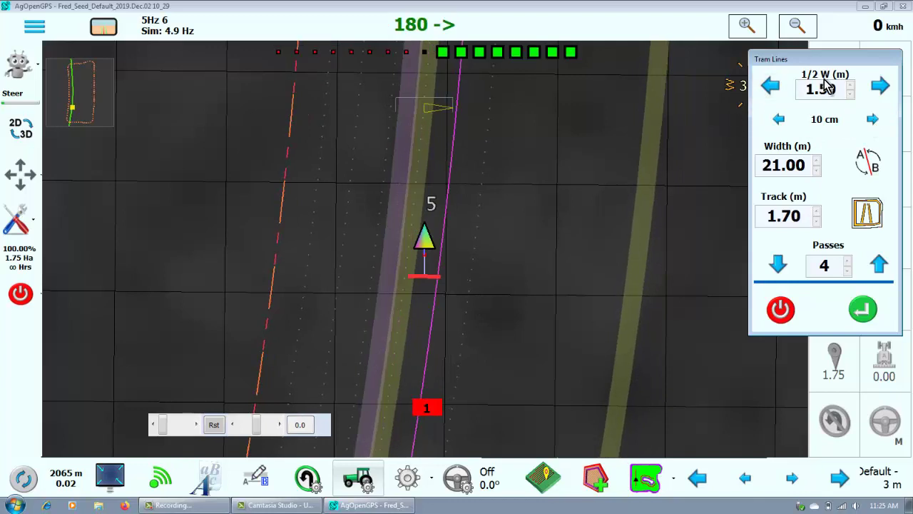
{"action": "left_click", "coordinate": [771, 87]}
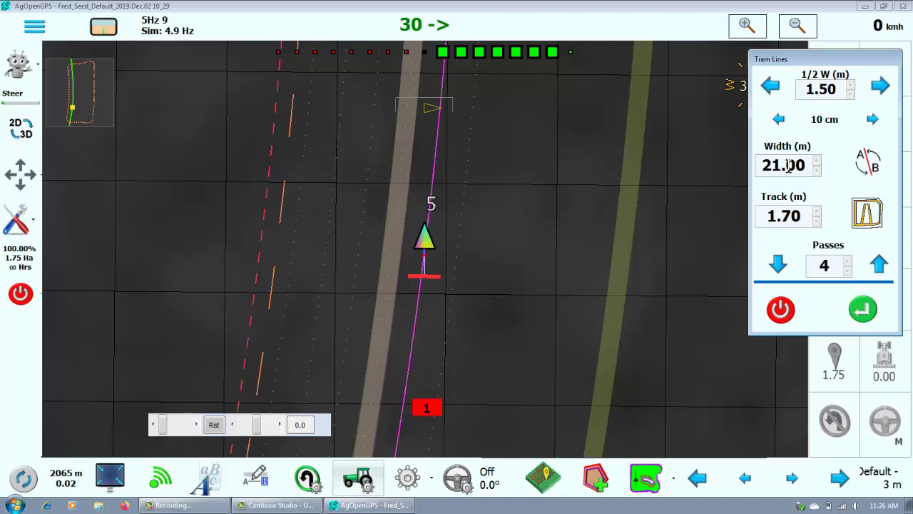
{"action": "left_click", "coordinate": [868, 163]}
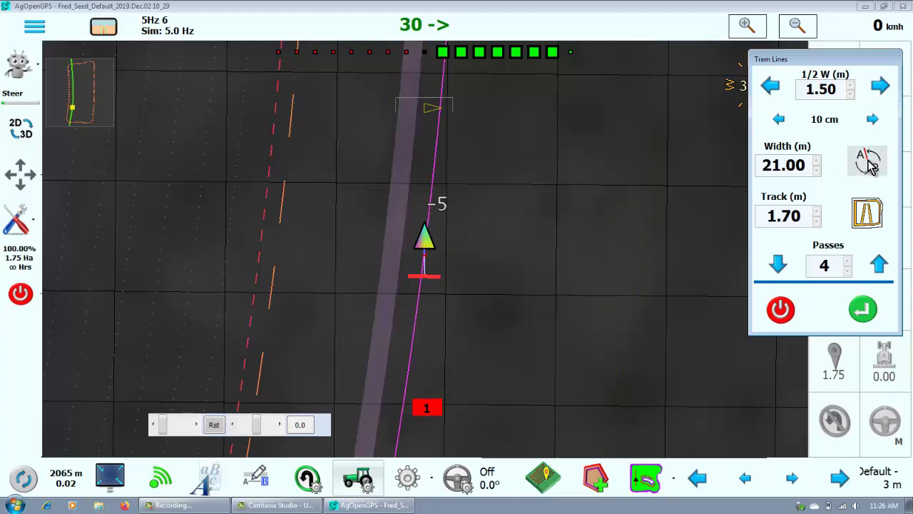
{"action": "left_click", "coordinate": [867, 162]}
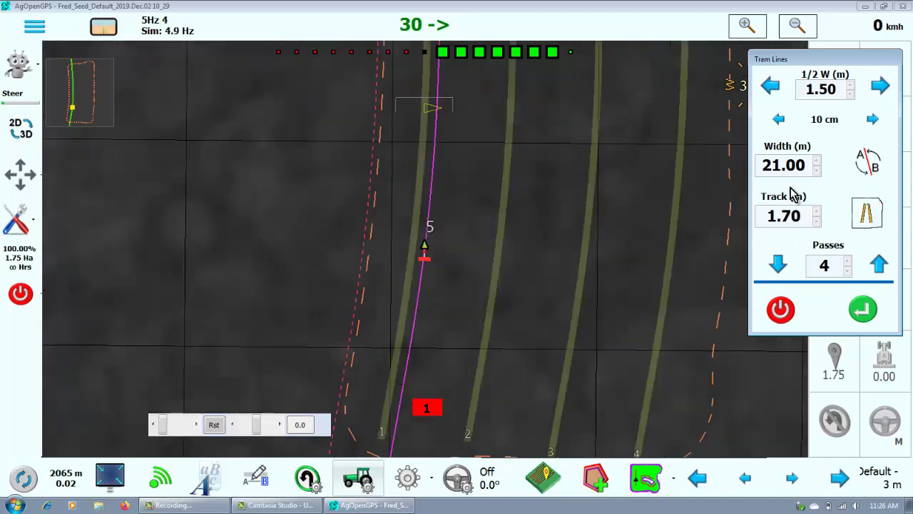
Step: Show tram lines 1–4 with the boundary track and pan to their ends
{"action": "left_click", "coordinate": [867, 227]}
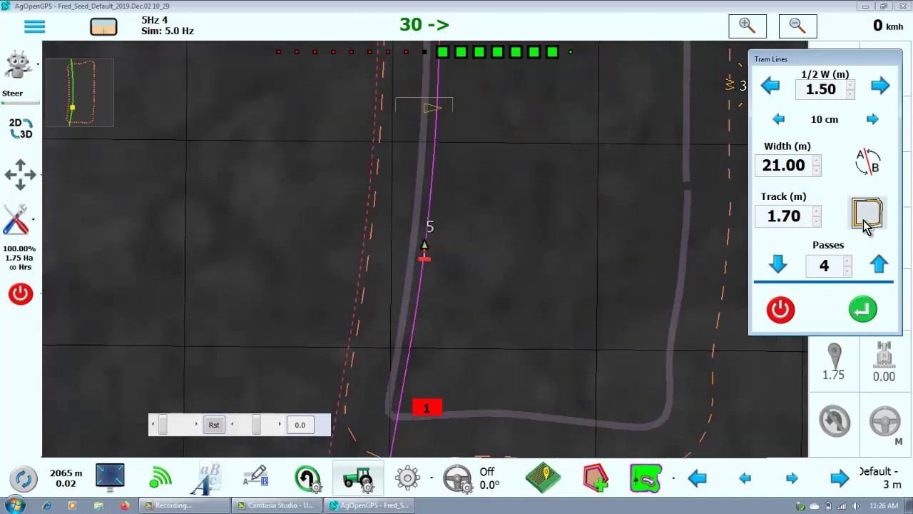
{"action": "left_click", "coordinate": [866, 226]}
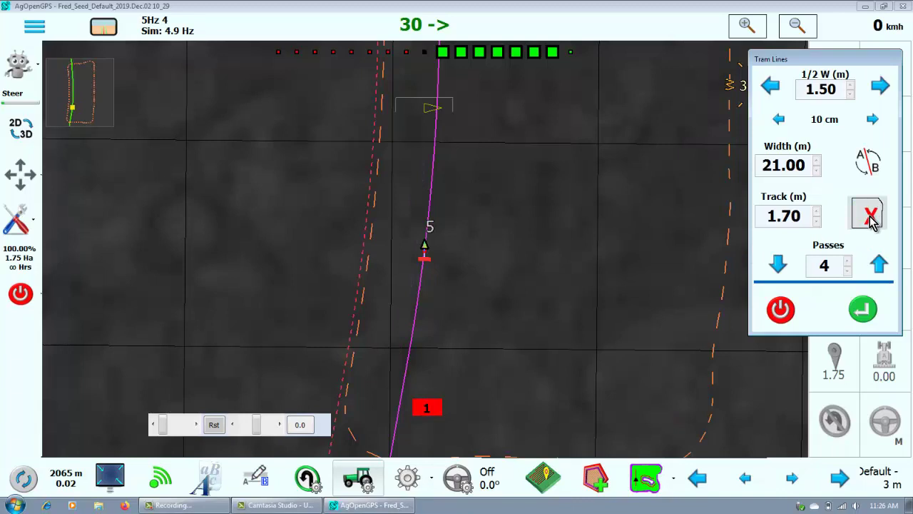
{"action": "left_click", "coordinate": [869, 215]}
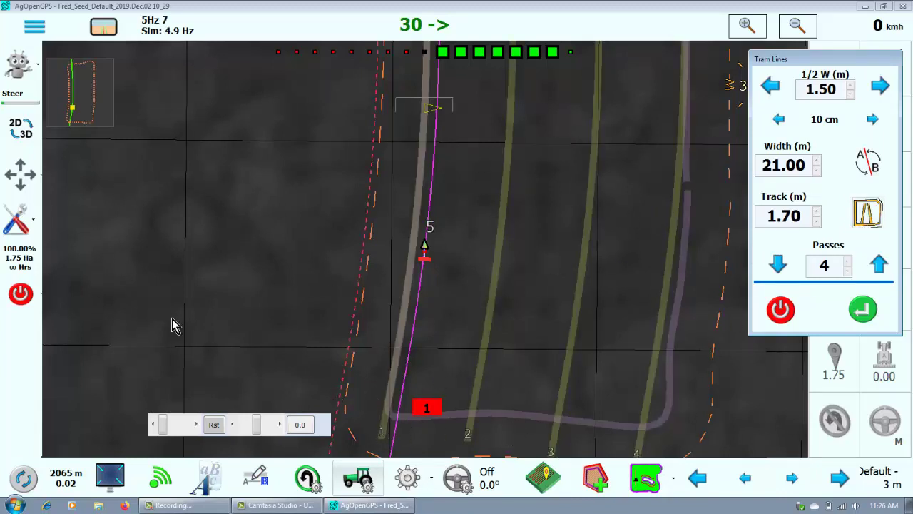
{"action": "left_click", "coordinate": [22, 184]}
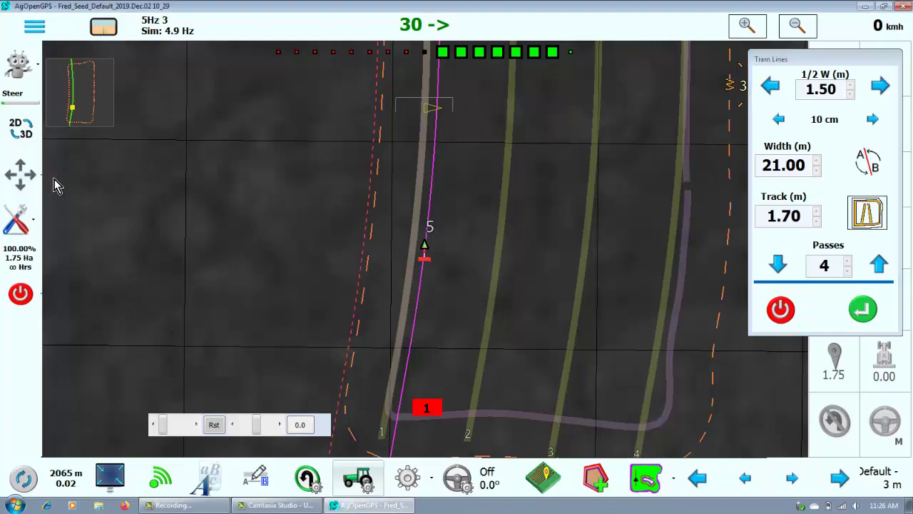
{"action": "left_click", "coordinate": [29, 183]}
{"action": "left_click_drag", "start_coordinate": [86, 104], "coordinate": [122, 102]}
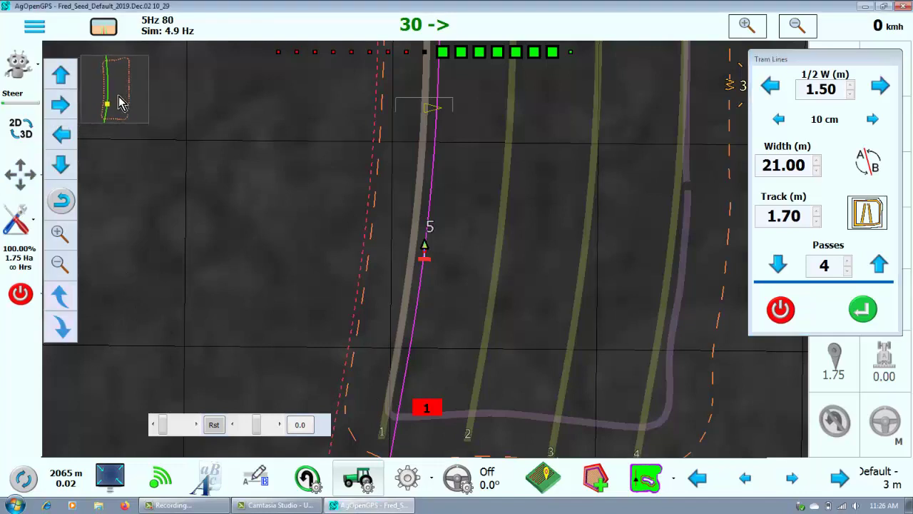
{"action": "left_click", "coordinate": [68, 80]}
{"action": "left_click", "coordinate": [68, 80]}
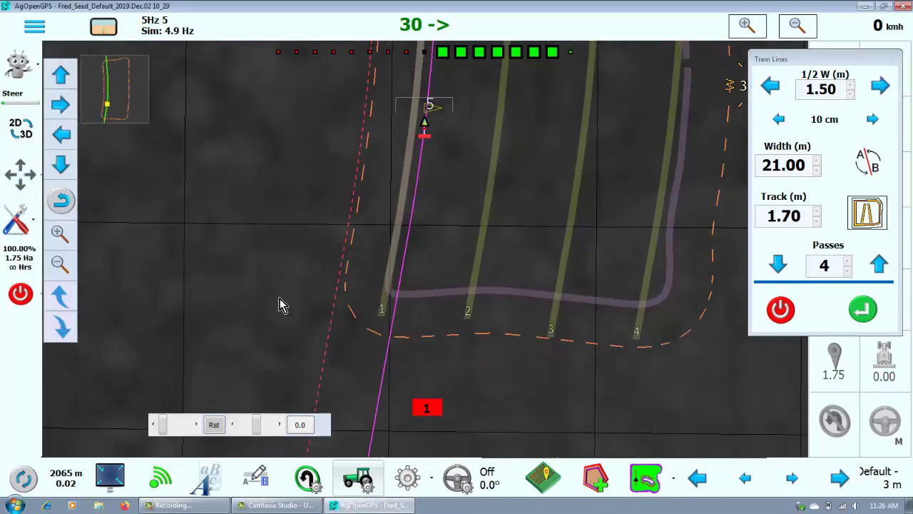
Step: Return to the 3D view and confirm the tram line settings
{"action": "left_click", "coordinate": [21, 130]}
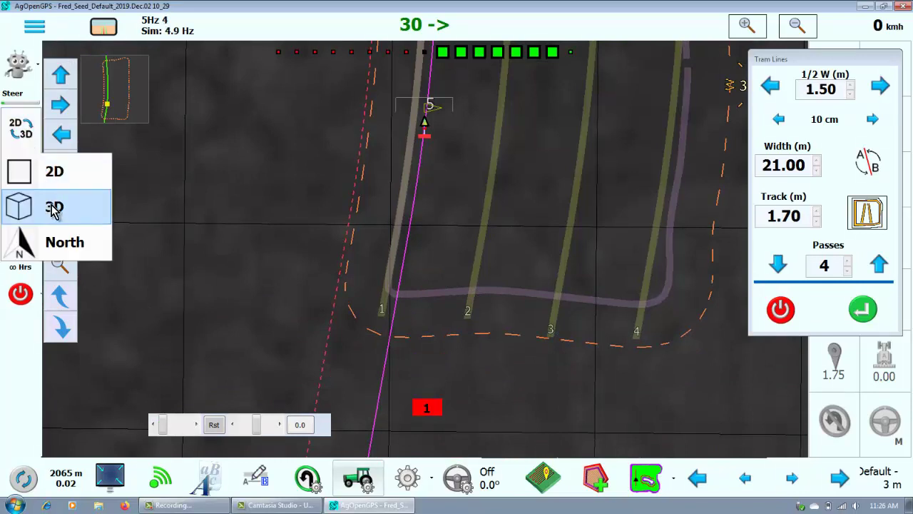
{"action": "left_click", "coordinate": [53, 210]}
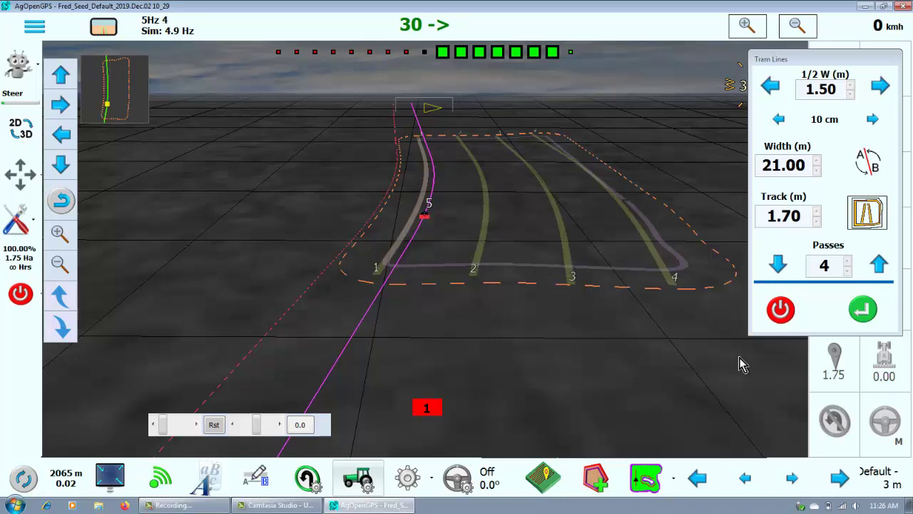
{"action": "left_click", "coordinate": [863, 310]}
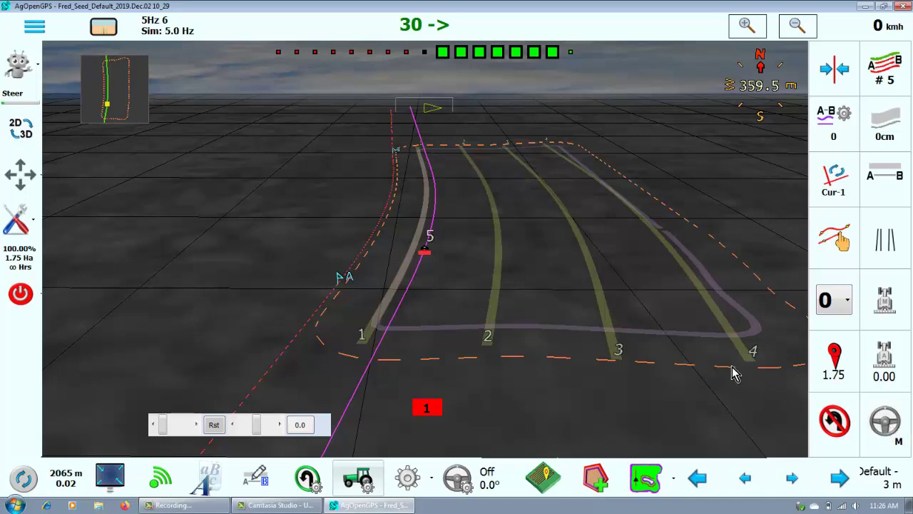
Step: Raise sim speed, steer slightly left, engage autosteer and turn on auto section control
{"action": "left_click", "coordinate": [191, 426]}
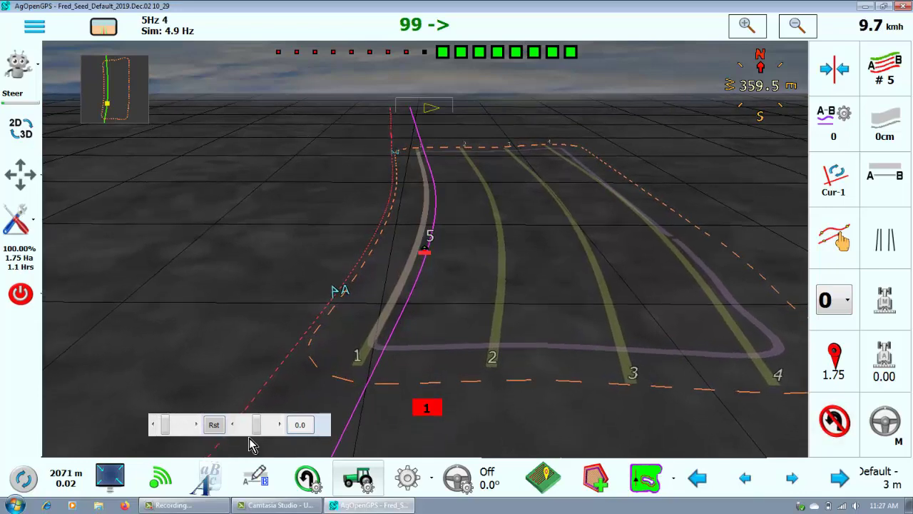
{"action": "left_click", "coordinate": [250, 427]}
{"action": "left_click", "coordinate": [250, 427]}
{"action": "left_click", "coordinate": [769, 468]}
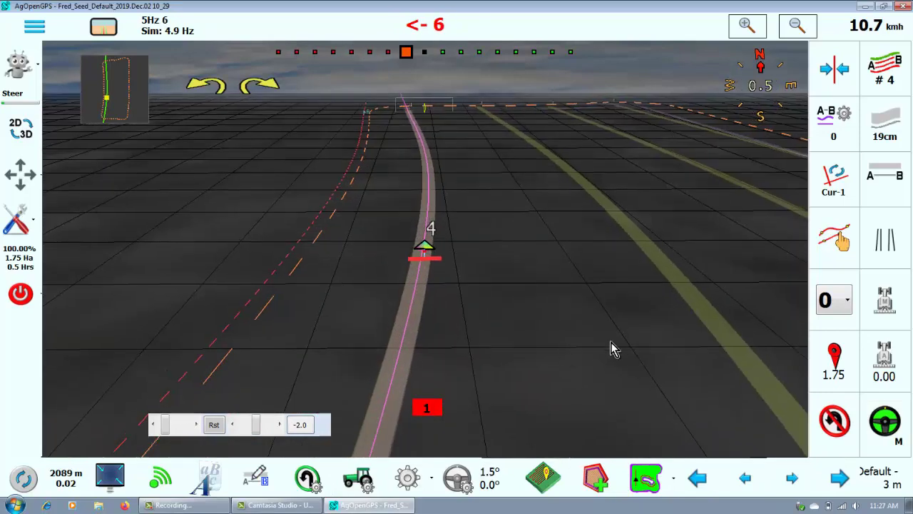
{"action": "left_click", "coordinate": [884, 357]}
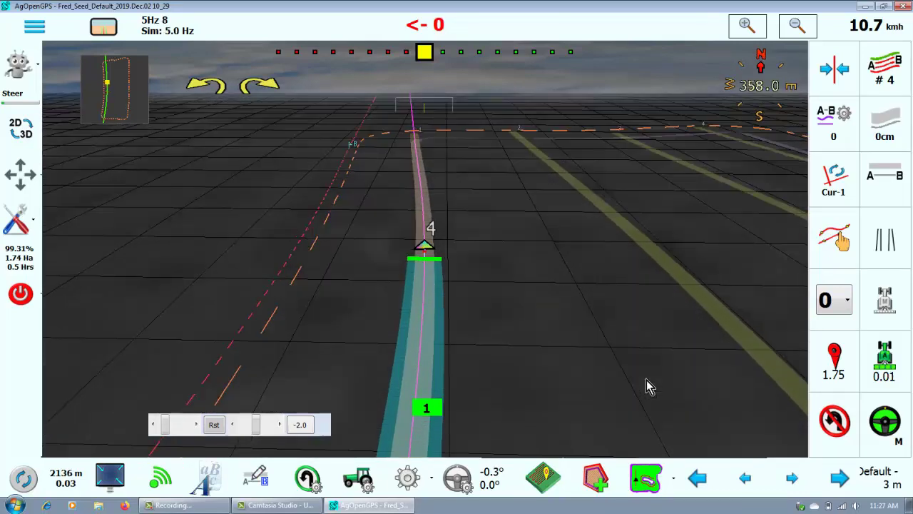
{"action": "left_click", "coordinate": [833, 425]}
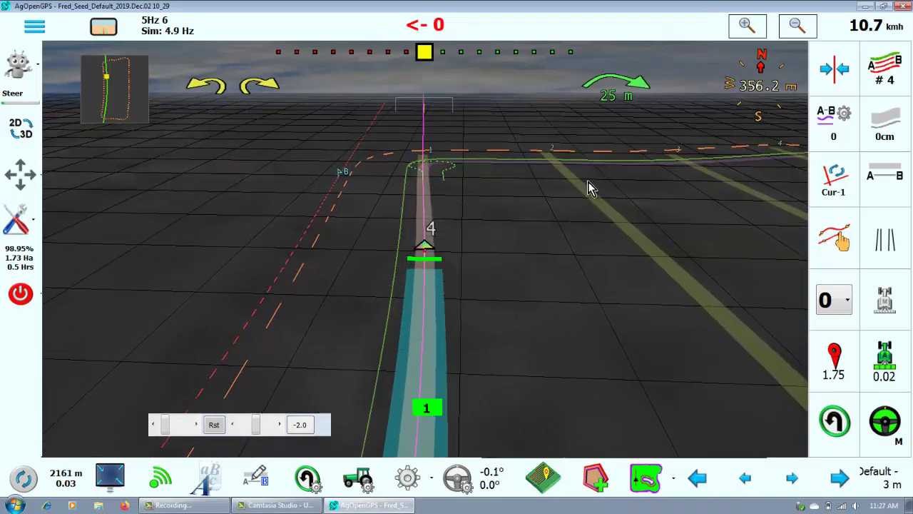
{"action": "left_click", "coordinate": [110, 485]}
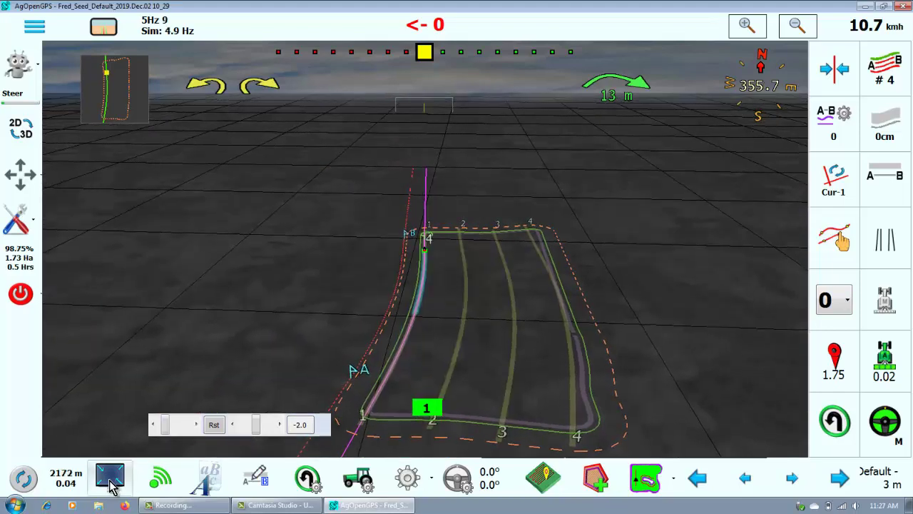
{"action": "left_click", "coordinate": [110, 485]}
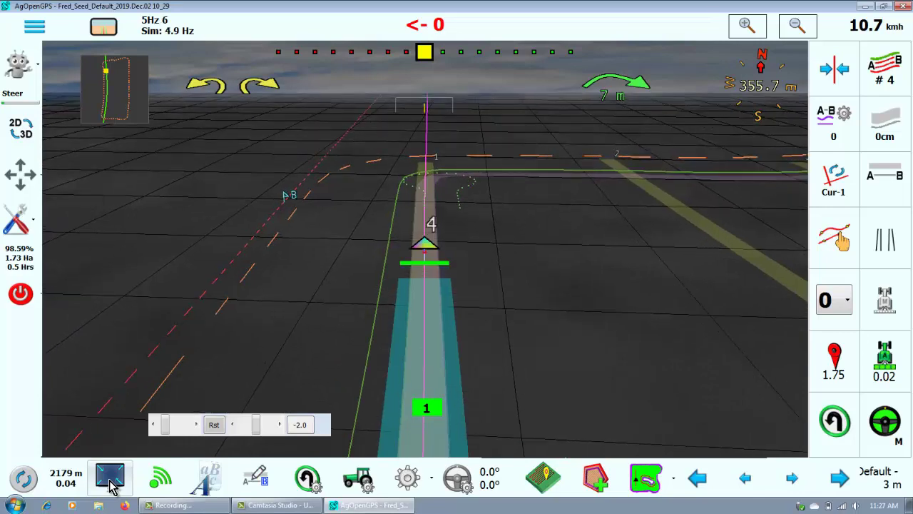
{"action": "left_click", "coordinate": [111, 484]}
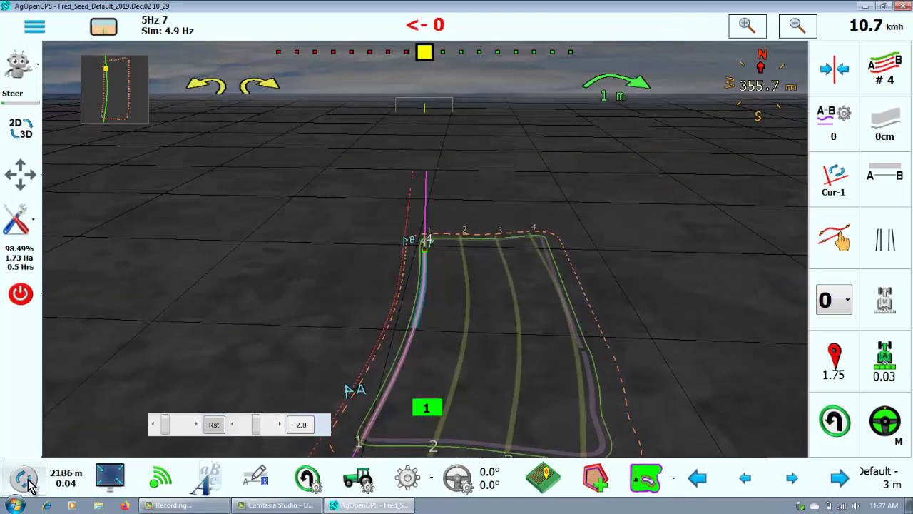
{"action": "left_click", "coordinate": [161, 479]}
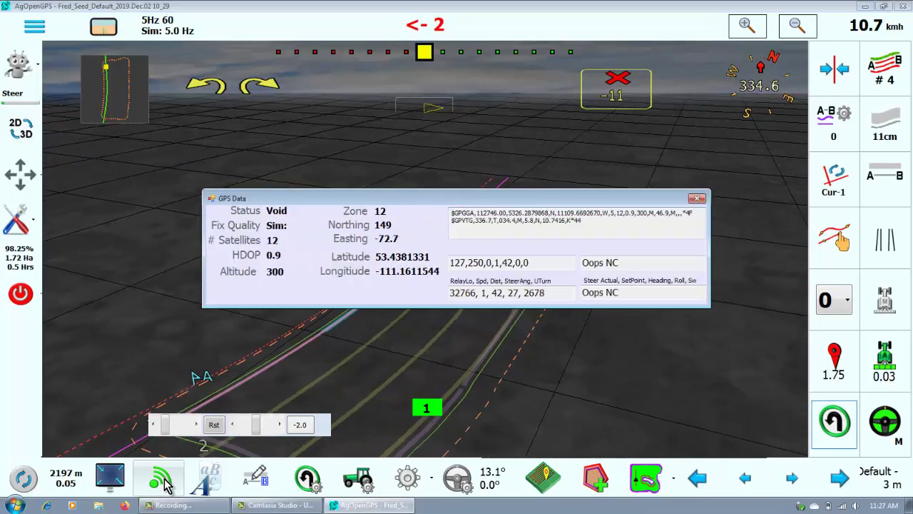
{"action": "left_click", "coordinate": [162, 479]}
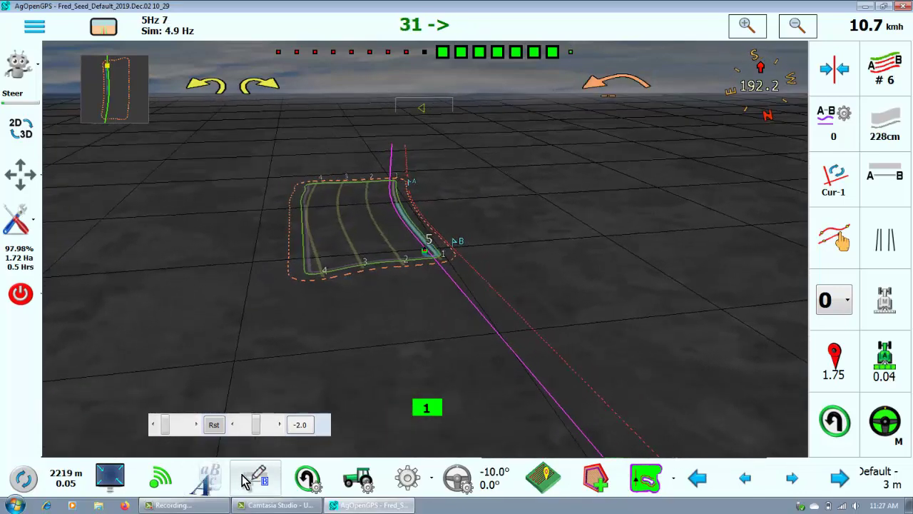
{"action": "left_click", "coordinate": [317, 487]}
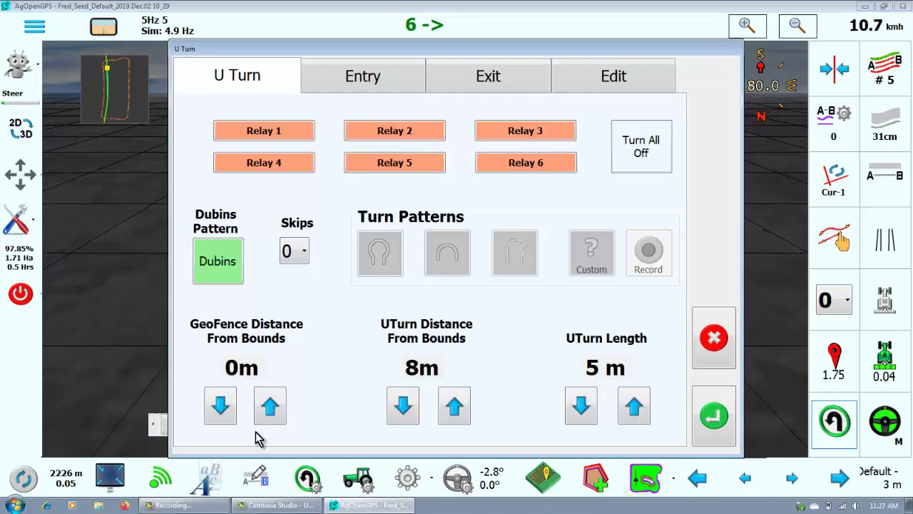
{"action": "left_click", "coordinate": [716, 416]}
{"action": "left_click", "coordinate": [361, 476]}
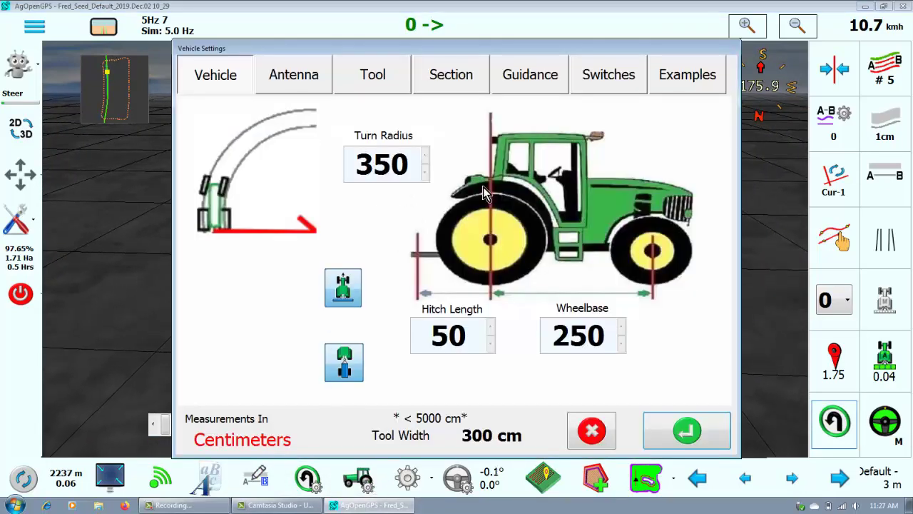
{"action": "left_click", "coordinate": [586, 443]}
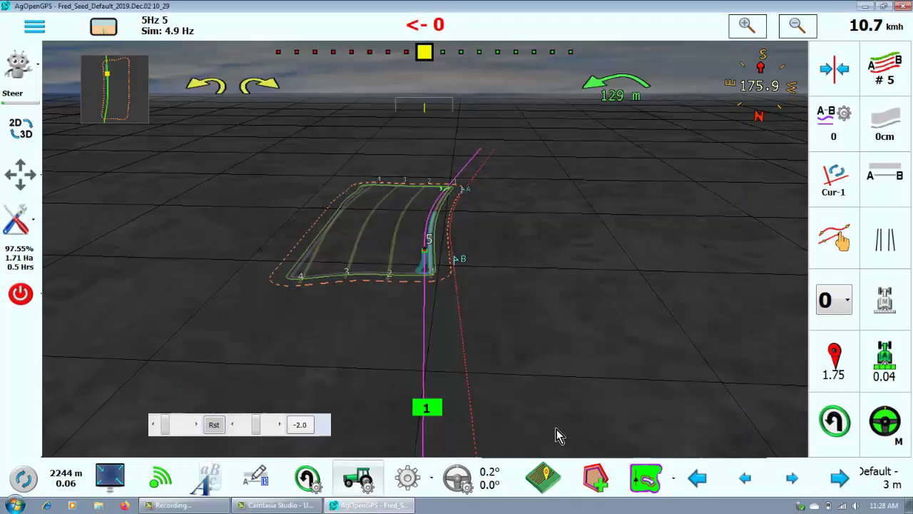
{"action": "left_click", "coordinate": [406, 478]}
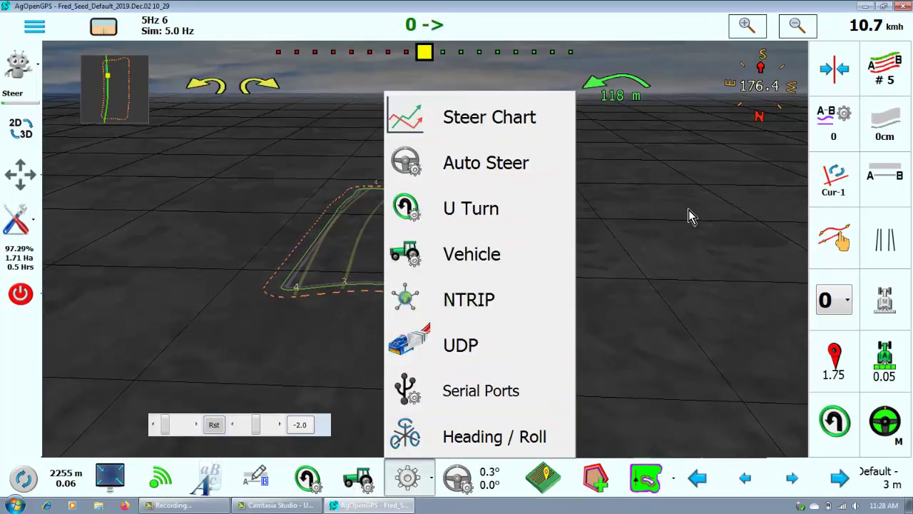
{"action": "left_click", "coordinate": [882, 8]}
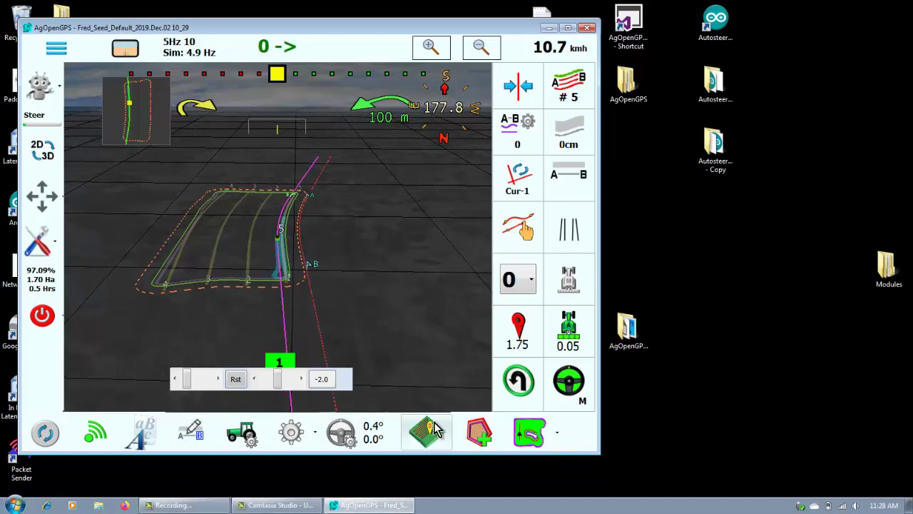
{"action": "left_click", "coordinate": [298, 437]}
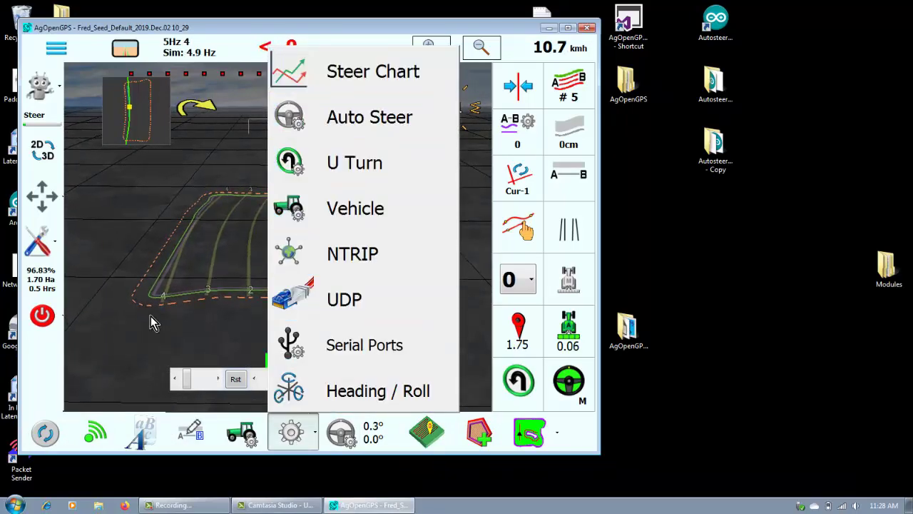
{"action": "left_click", "coordinate": [278, 385]}
{"action": "left_click", "coordinate": [345, 438]}
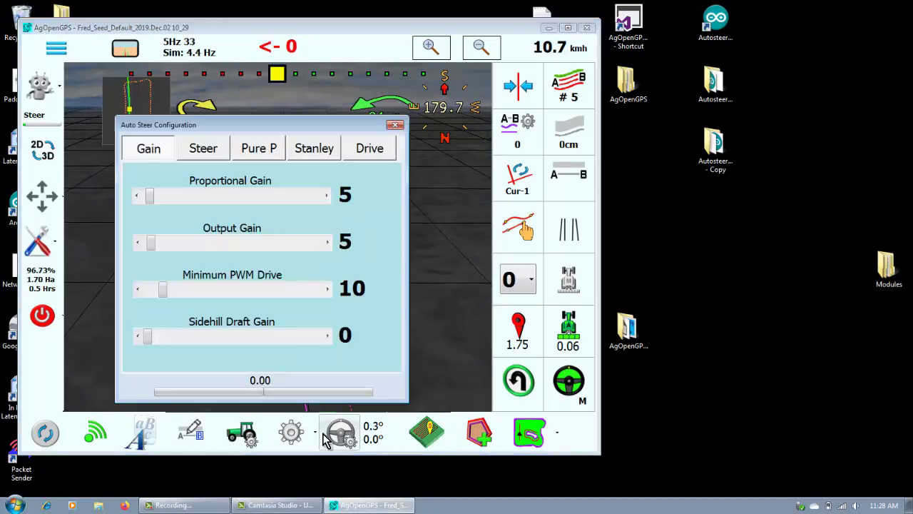
{"action": "left_click", "coordinate": [393, 126]}
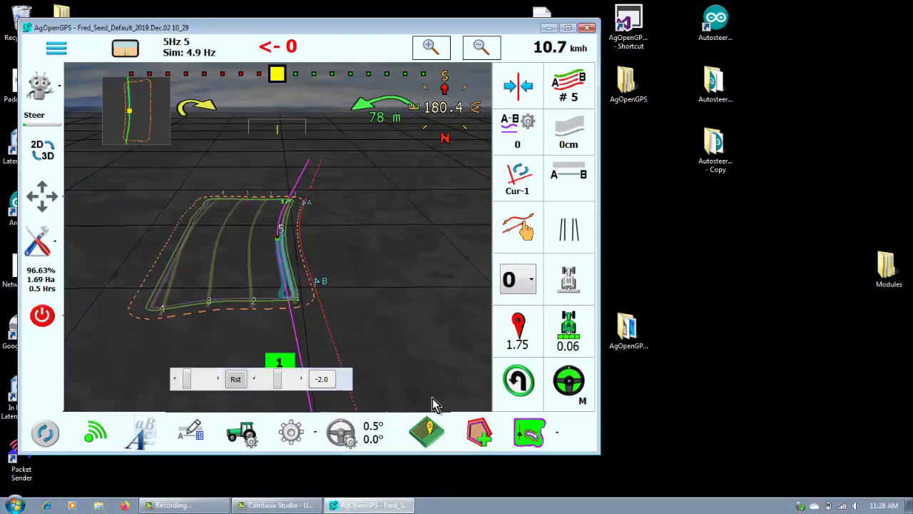
{"action": "left_click", "coordinate": [430, 433]}
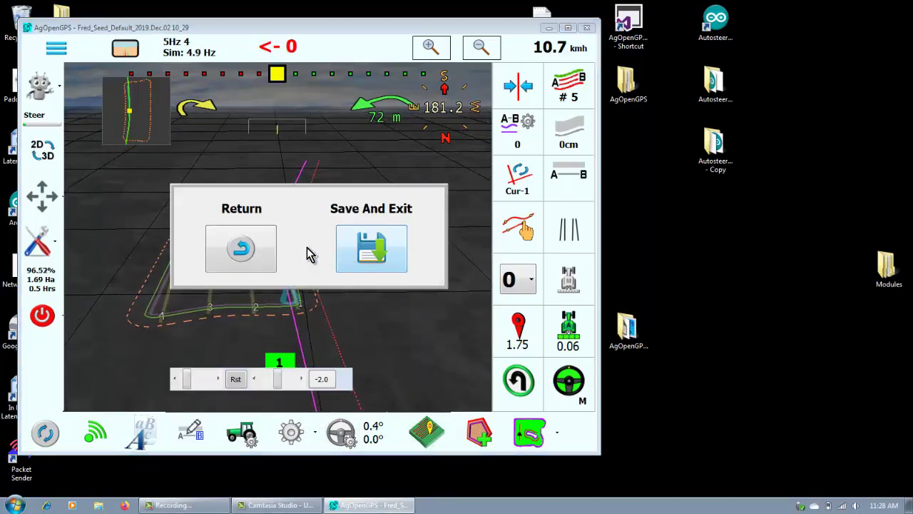
{"action": "left_click", "coordinate": [258, 257]}
{"action": "left_click", "coordinate": [480, 435]}
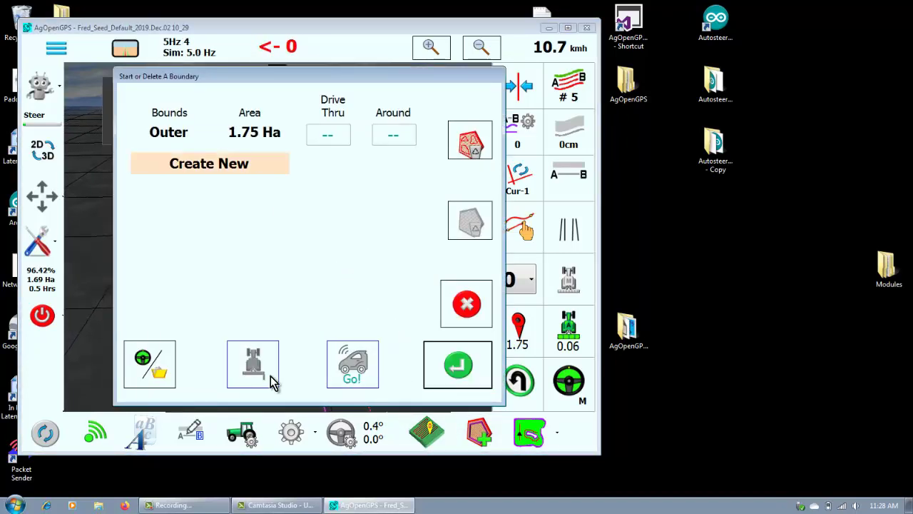
{"action": "left_click", "coordinate": [459, 368]}
{"action": "left_click", "coordinate": [532, 441]}
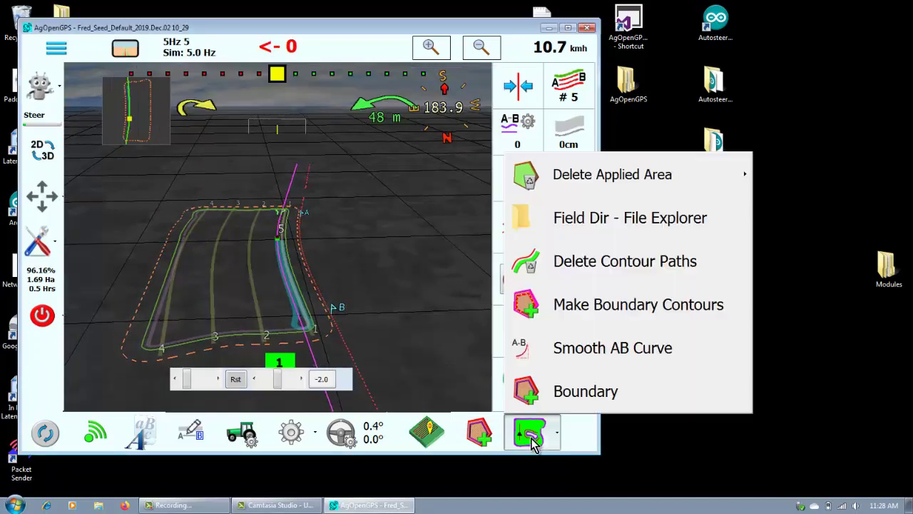
{"action": "mouse_move", "coordinate": [617, 194]}
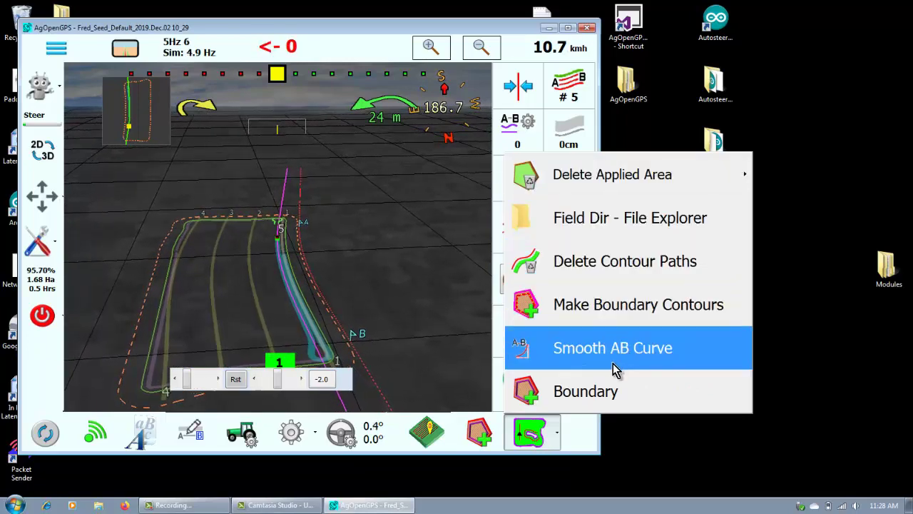
{"action": "left_click", "coordinate": [455, 287]}
{"action": "left_click", "coordinate": [571, 29]}
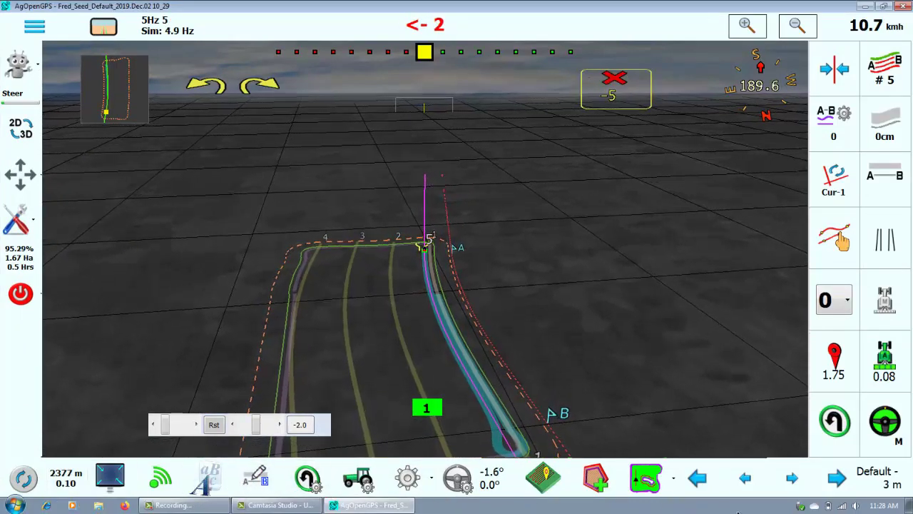
Step: Shift the curve guidance line a big step left, then nudge it slightly right
{"action": "left_click", "coordinate": [704, 484]}
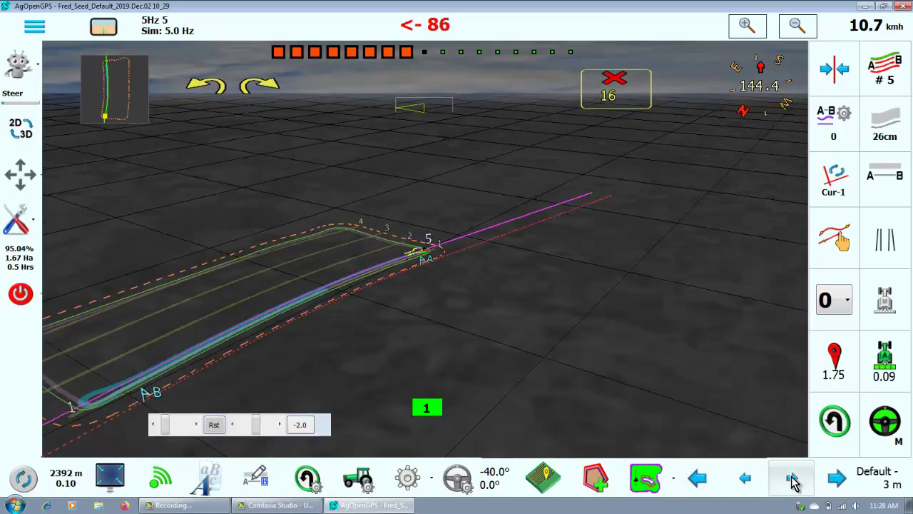
{"action": "left_click", "coordinate": [833, 485]}
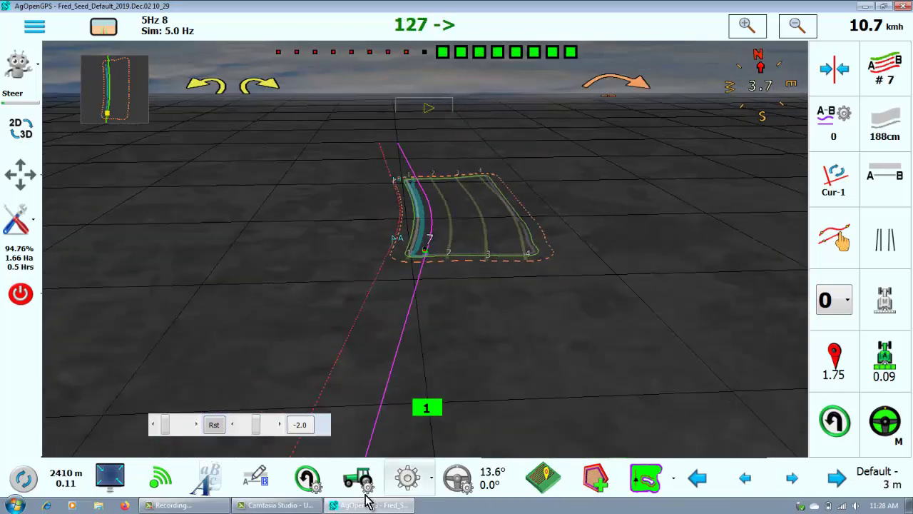
{"action": "scroll", "coordinate": [426, 247], "scroll_direction": "up", "scroll_amount": 5}
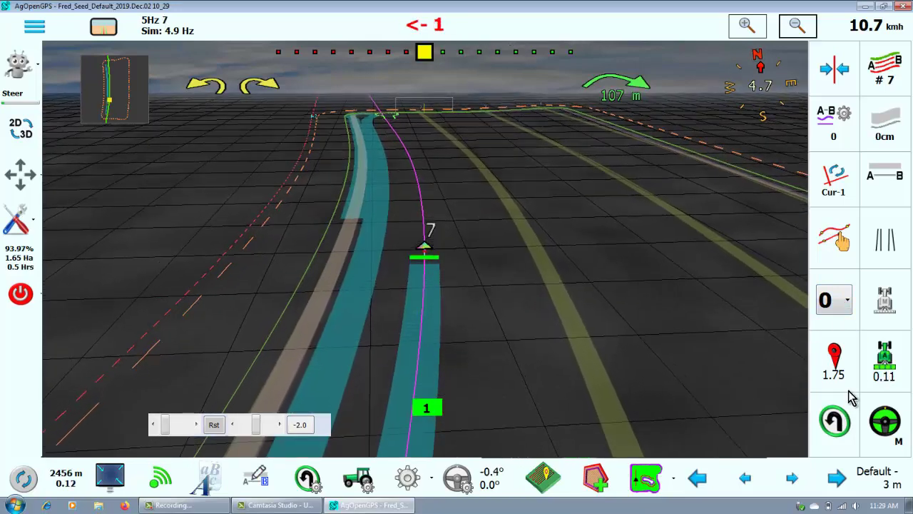
Step: Drop a red flag, then yellow flag 1 at the tractor's position, and view flag 1's options
{"action": "left_click", "coordinate": [821, 361]}
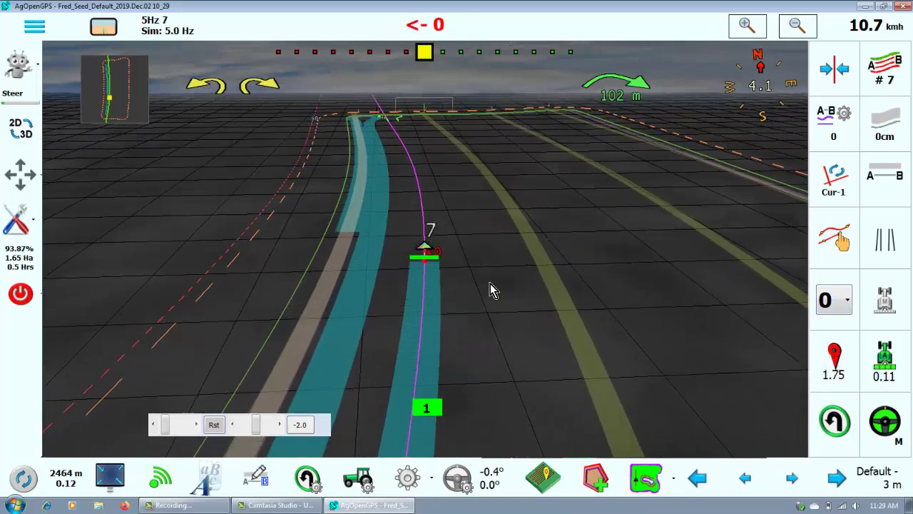
{"action": "right_click", "coordinate": [851, 361]}
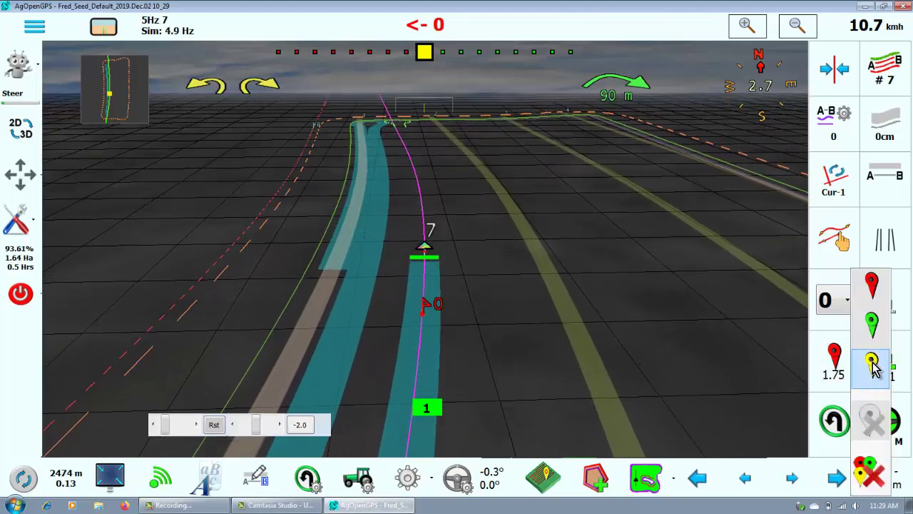
{"action": "left_click", "coordinate": [871, 363]}
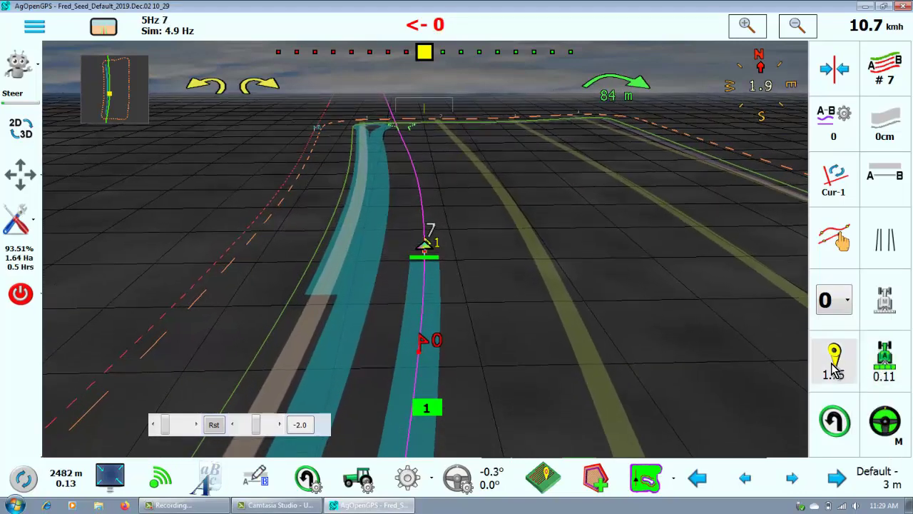
{"action": "left_click", "coordinate": [426, 298]}
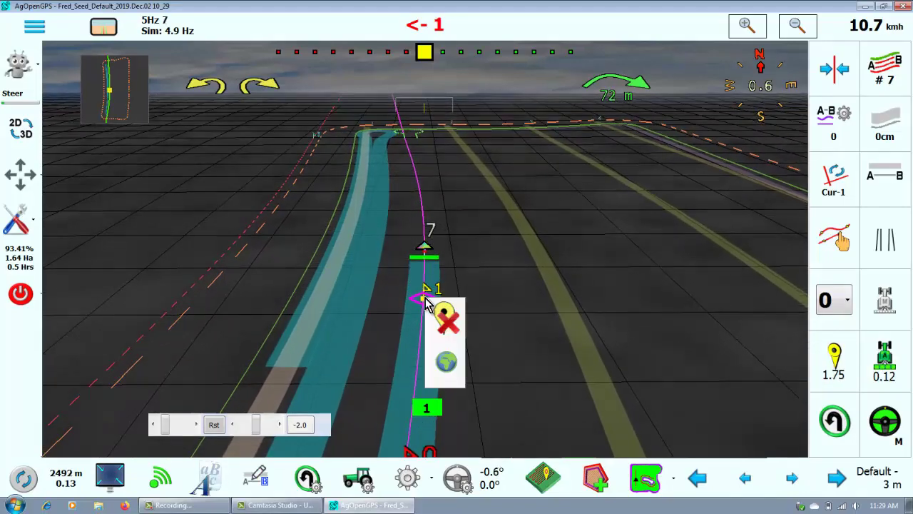
{"action": "left_click", "coordinate": [517, 277]}
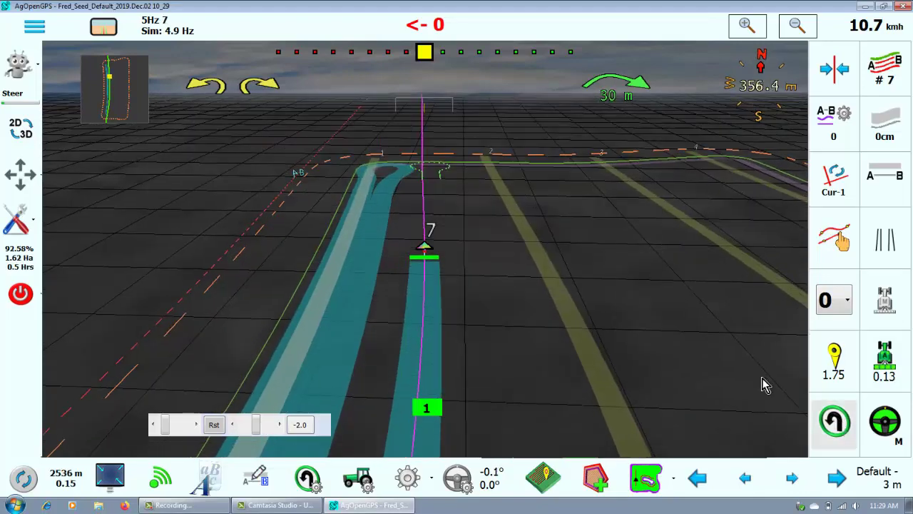
Step: Set the skip count to 1 from the skips dropdown
{"action": "left_click", "coordinate": [830, 300]}
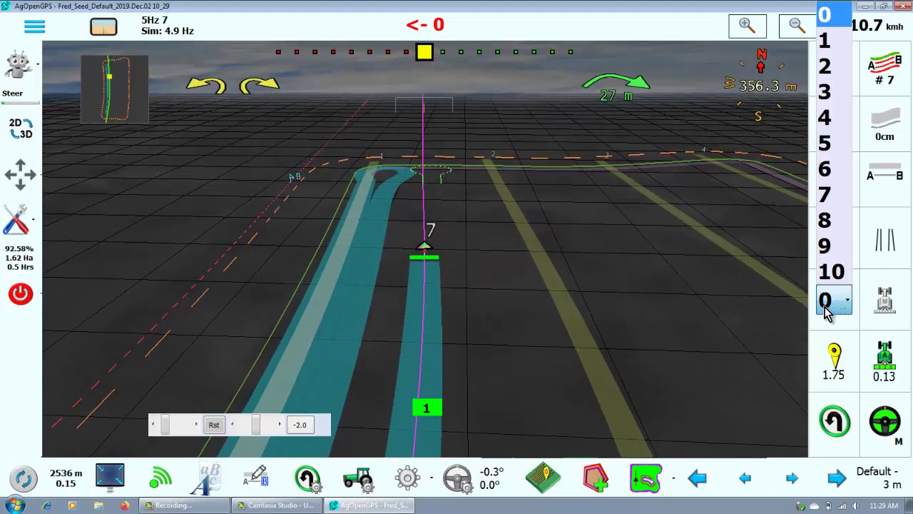
{"action": "left_click", "coordinate": [827, 39]}
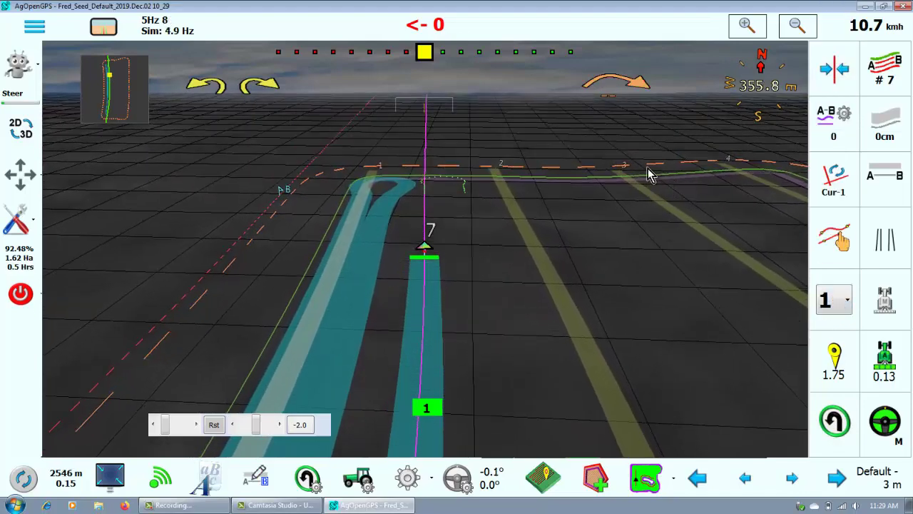